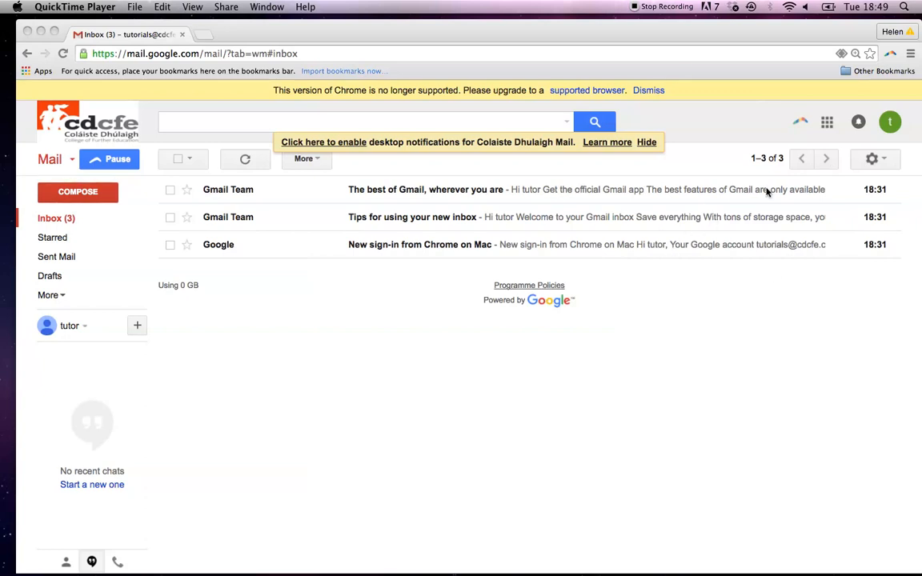
Step: Open Google Classroom from the mail account, continue with the current account and choose the teacher role
{"action": "left_click", "coordinate": [828, 127]}
{"action": "left_click", "coordinate": [829, 126]}
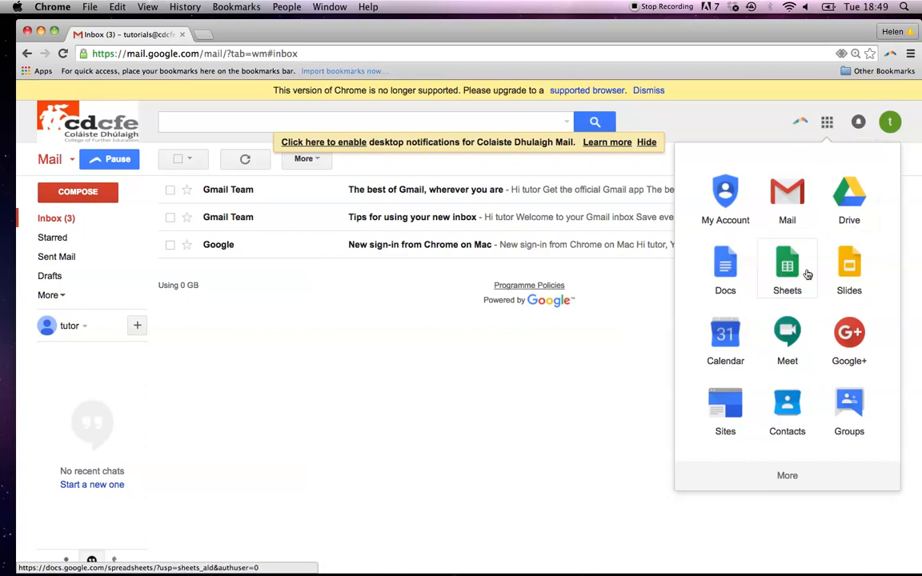
{"action": "scroll", "coordinate": [809, 273], "scroll_direction": "down", "scroll_amount": 5}
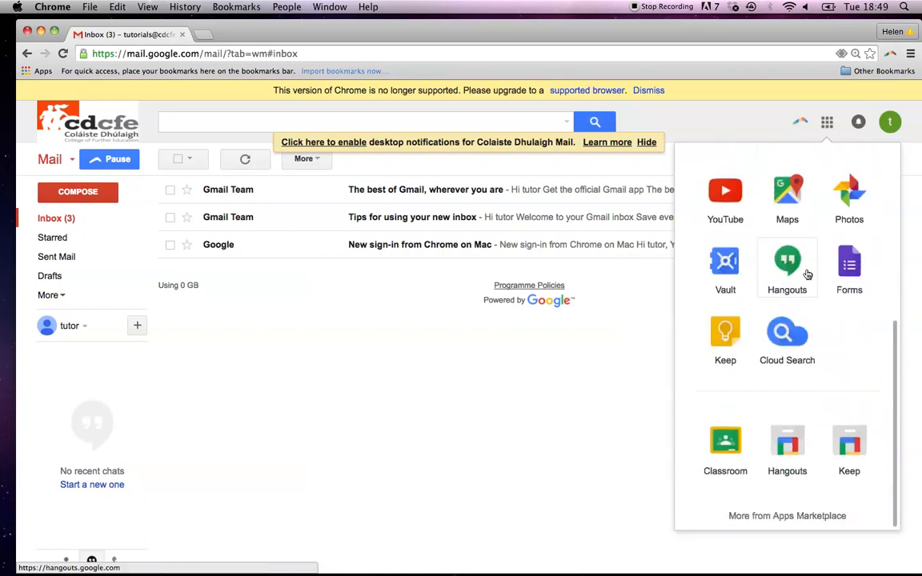
{"action": "left_click", "coordinate": [729, 446]}
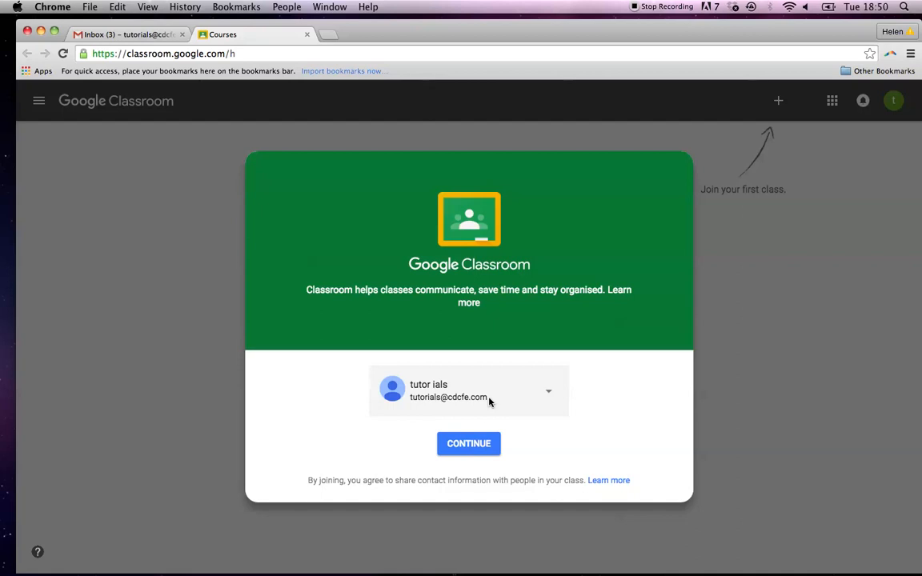
{"action": "left_click", "coordinate": [468, 444]}
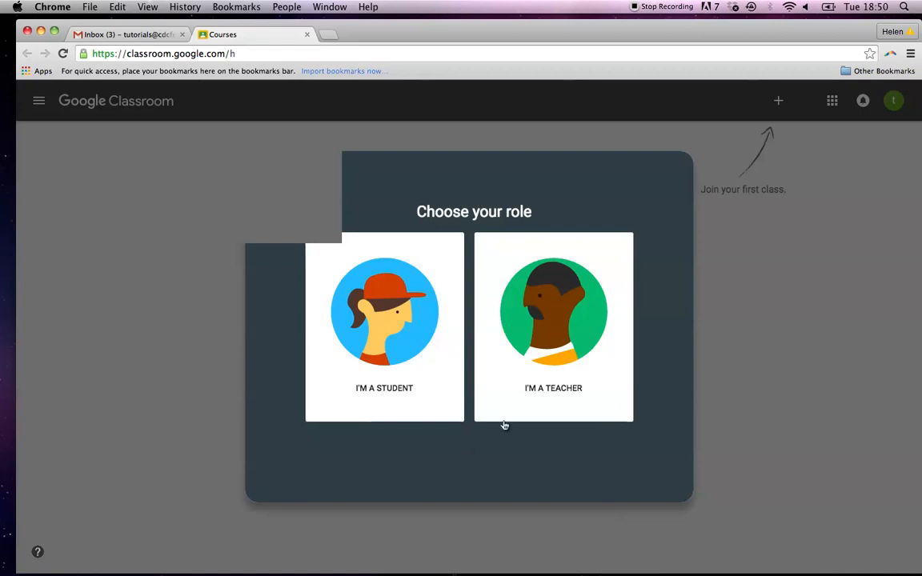
{"action": "left_click", "coordinate": [555, 316]}
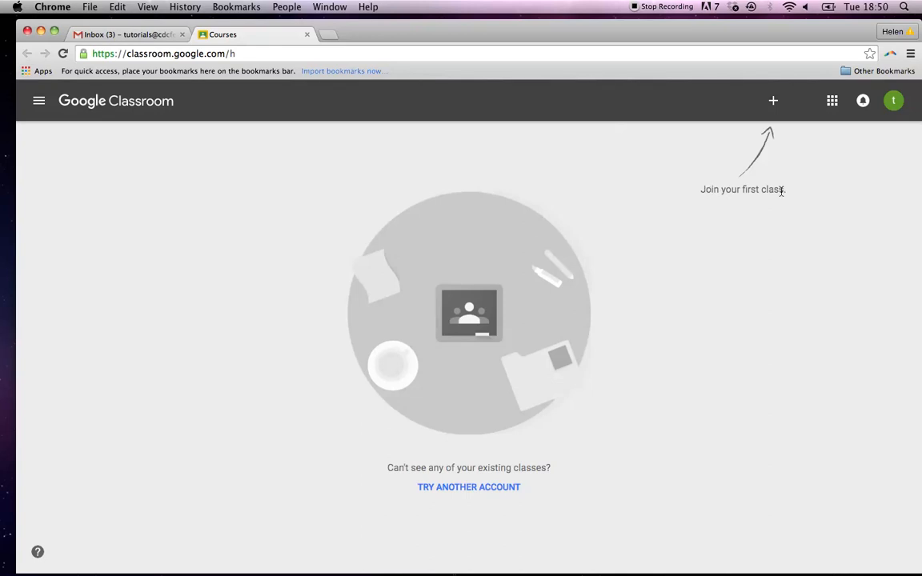
Step: Start creating a new class and begin its name with "GD01"
{"action": "left_click", "coordinate": [773, 101]}
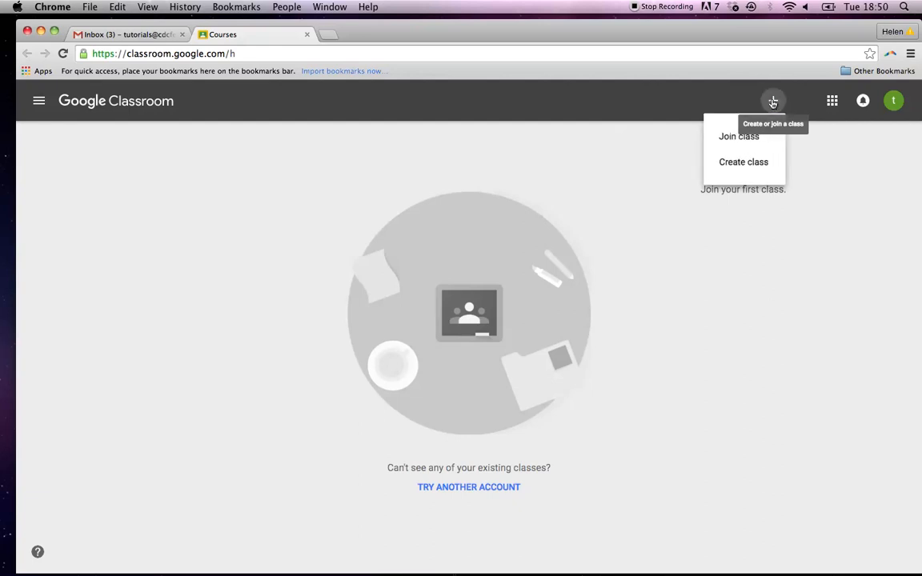
{"action": "left_click", "coordinate": [760, 168]}
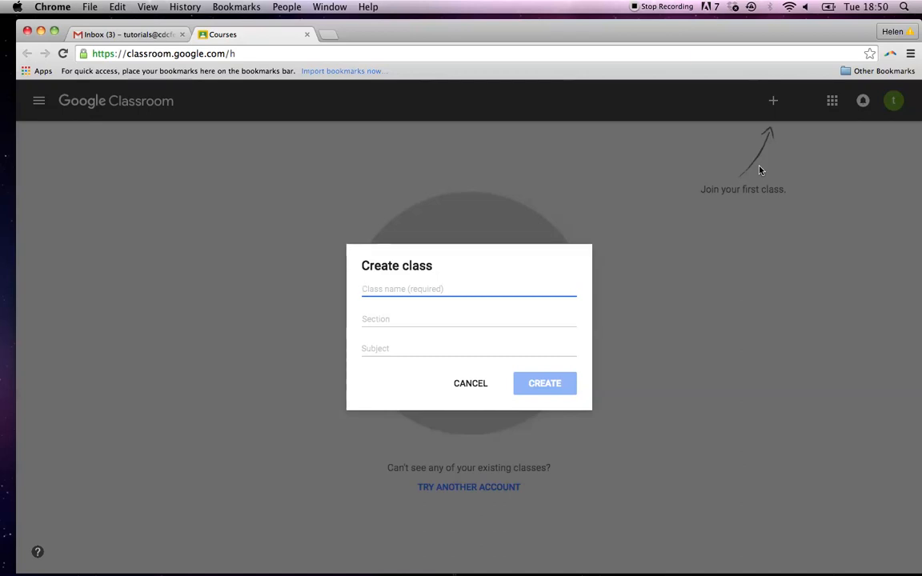
{"action": "type", "text": "GD01"}
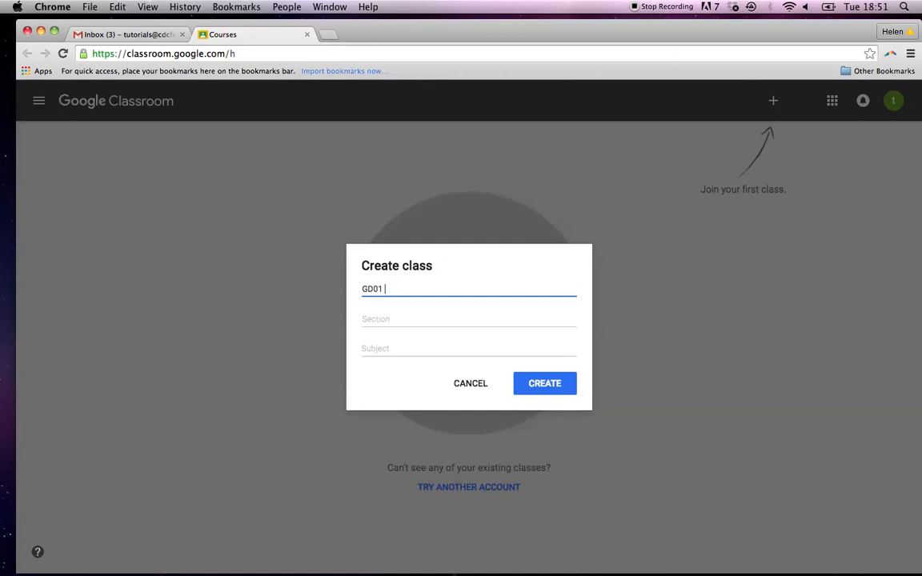
{"action": "type", "text": "A"}
{"action": "key", "text": "BackSpace"}
{"action": "type", "text": "Graphic Design Skills"}
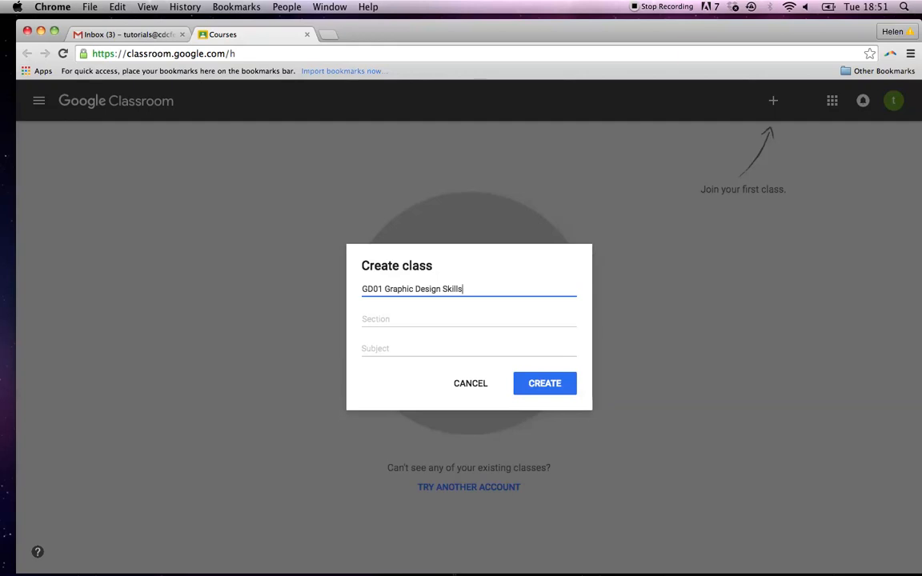
{"action": "key", "text": "BackSpace"}
{"action": "key", "text": "BackSpace"}
{"action": "key", "text": "BackSpace"}
{"action": "key", "text": "BackSpace"}
{"action": "key", "text": "BackSpace"}
{"action": "key", "text": "BackSpace"}
{"action": "key", "text": "BackSpace"}
{"action": "key", "text": "BackSpace"}
{"action": "key", "text": "BackSpace"}
{"action": "key", "text": "BackSpace"}
{"action": "key", "text": "BackSpace"}
{"action": "key", "text": "BackSpace"}
{"action": "key", "text": "BackSpace"}
{"action": "key", "text": "BackSpace"}
{"action": "key", "text": "BackSpace"}
{"action": "key", "text": "BackSpace"}
{"action": "key", "text": "BackSpace"}
{"action": "key", "text": "BackSpace"}
{"action": "key", "text": "BackSpace"}
{"action": "key", "text": "BackSpace"}
{"action": "key", "text": "BackSpace"}
Step: Complete the class name as "GD01 Communications / Work Experience"
{"action": "type", "text": "Communicat"}
{"action": "type", "text": "ons"}
{"action": "key", "text": "BackSpace"}
{"action": "key", "text": "BackSpace"}
{"action": "key", "text": "BackSpace"}
{"action": "key", "text": "BackSpace"}
{"action": "type", "text": "ions ?"}
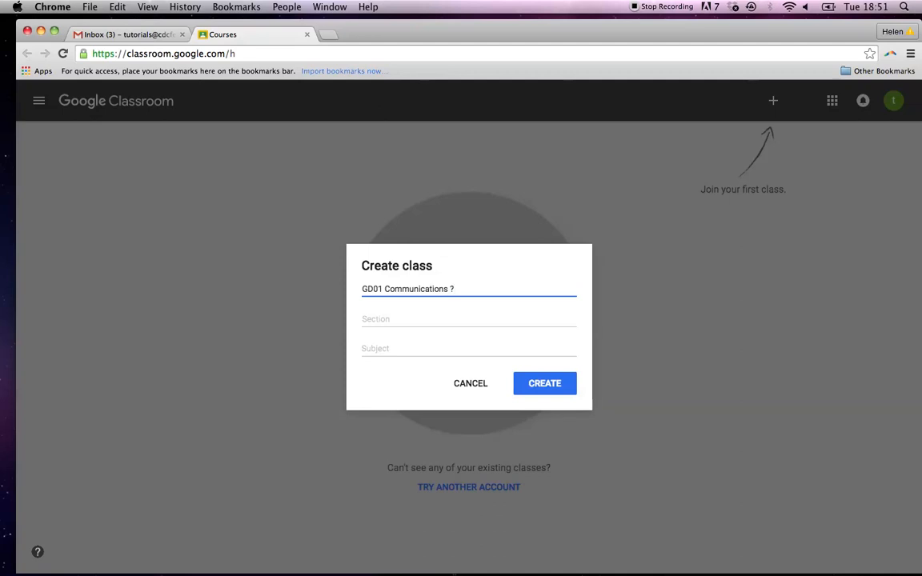
{"action": "key", "text": "BackSpace"}
{"action": "type", "text": "/ Work Experiec"}
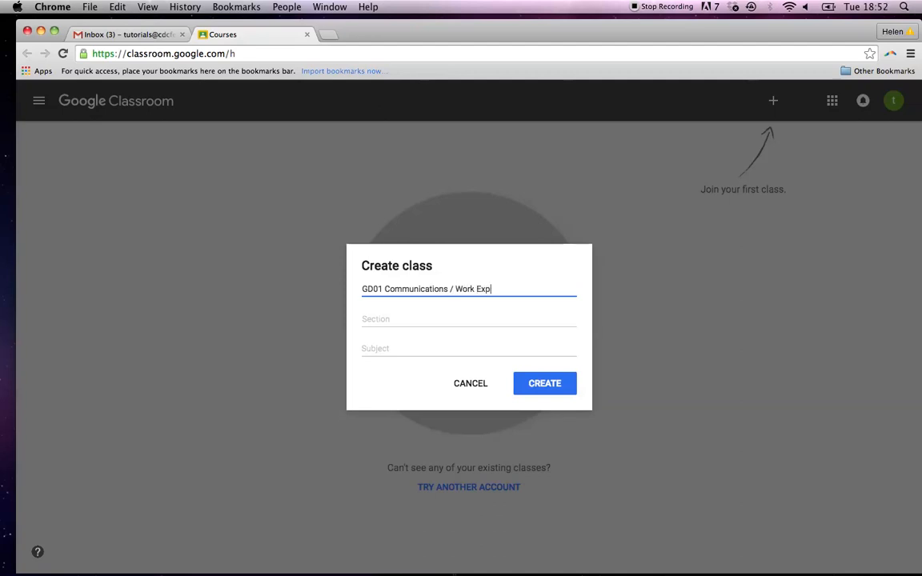
{"action": "key", "text": "BackSpace"}
{"action": "type", "text": "nce"}
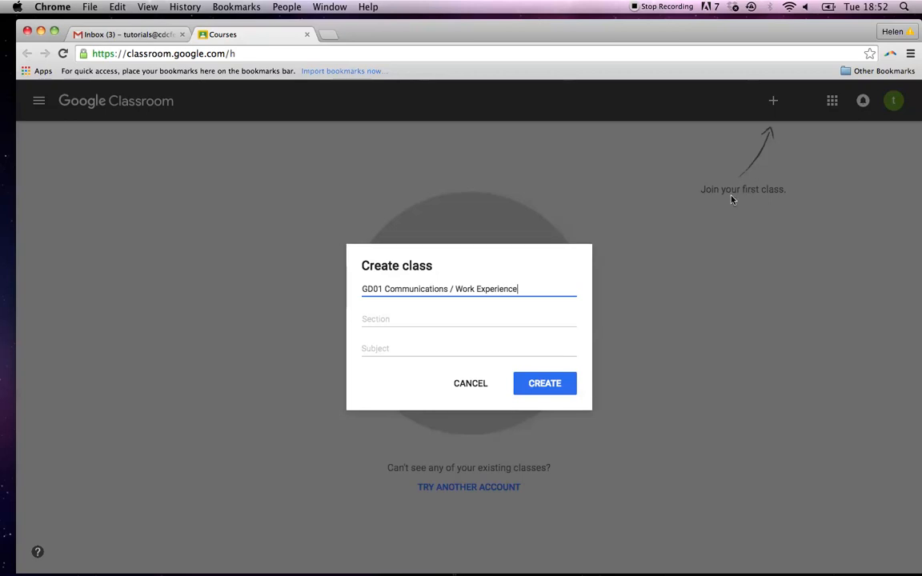
Step: Create the class with its section and subject left blank, and dismiss the "What's new in Classroom!" notice
{"action": "left_click", "coordinate": [396, 326]}
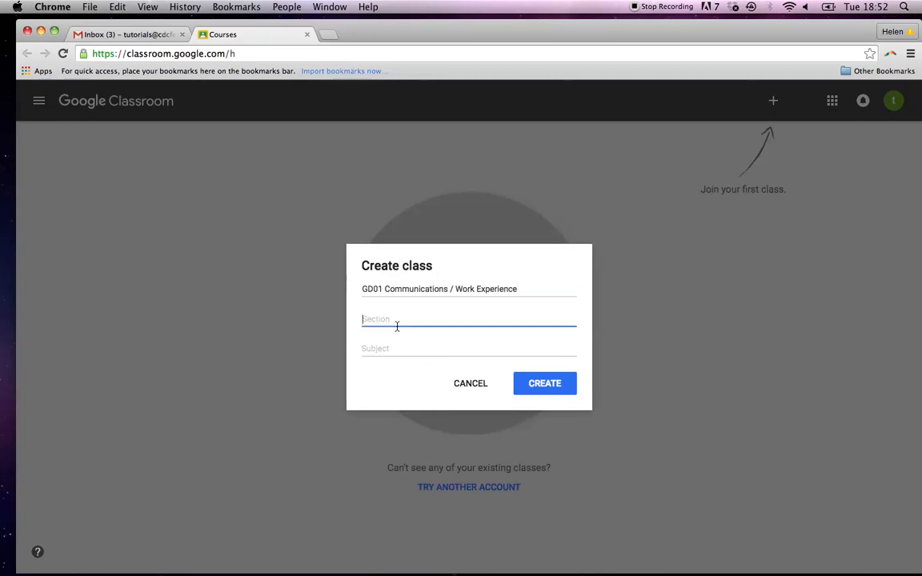
{"action": "left_click", "coordinate": [391, 349]}
{"action": "left_click", "coordinate": [533, 388]}
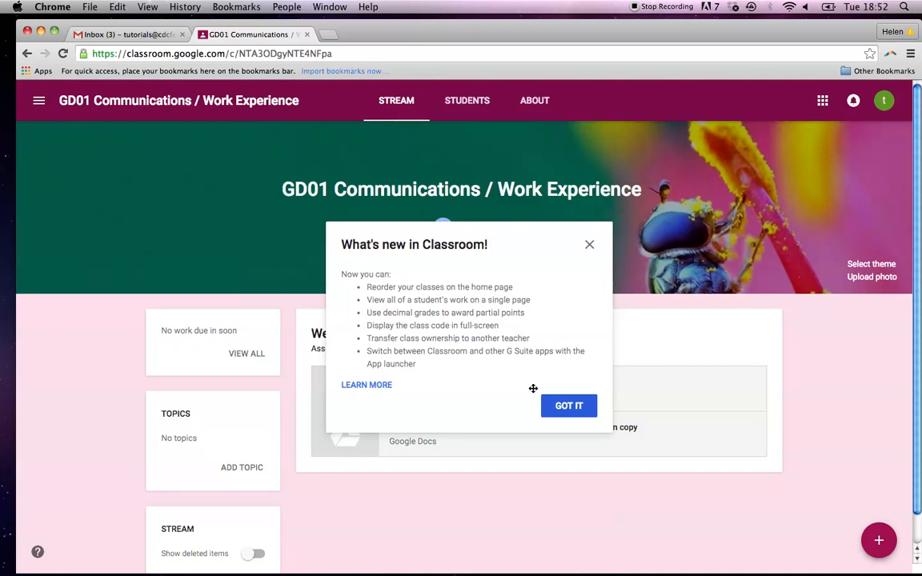
{"action": "left_click", "coordinate": [566, 404]}
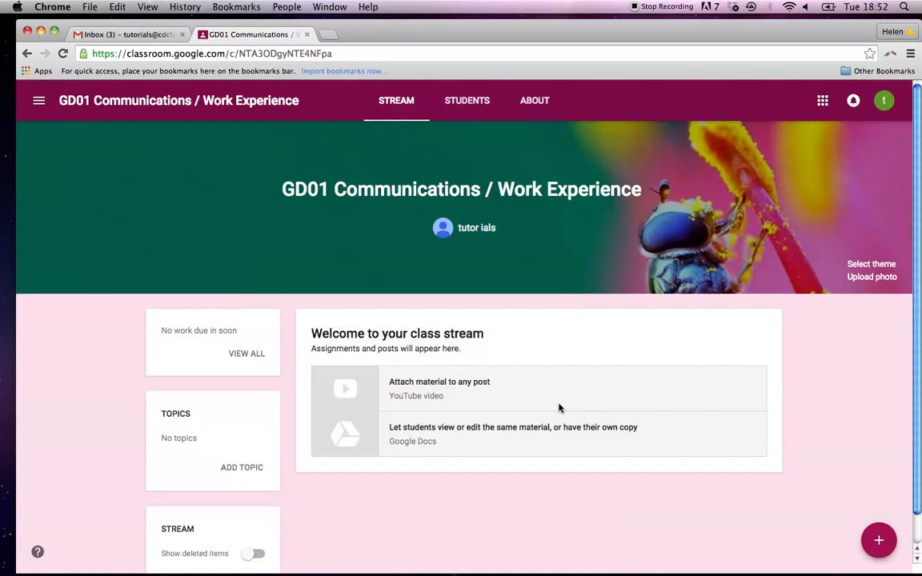
Step: Set the class theme to the gallery image of an open book with pages folded into a heart
{"action": "scroll", "coordinate": [561, 408], "scroll_direction": "down", "scroll_amount": 1}
{"action": "scroll", "coordinate": [560, 409], "scroll_direction": "up", "scroll_amount": 1}
{"action": "left_click", "coordinate": [870, 264]}
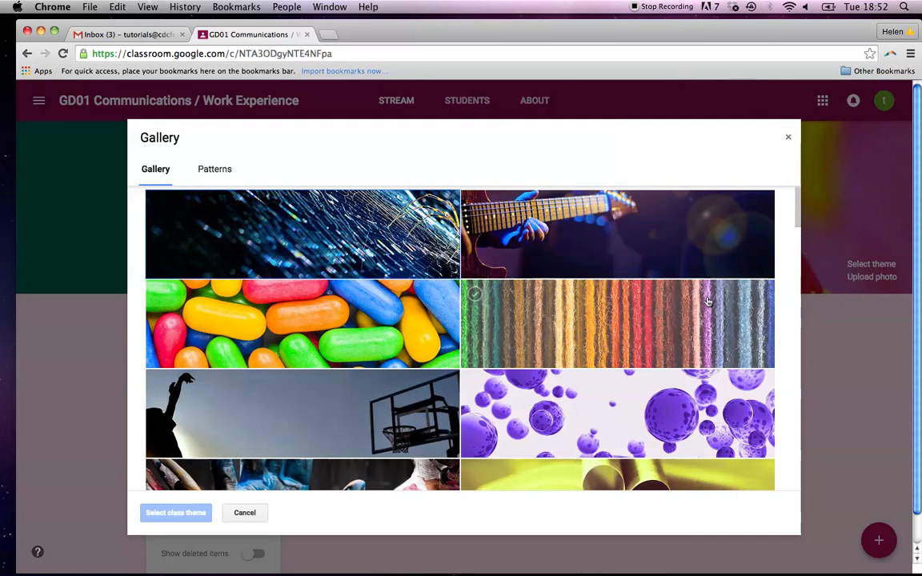
{"action": "scroll", "coordinate": [708, 301], "scroll_direction": "down", "scroll_amount": 3}
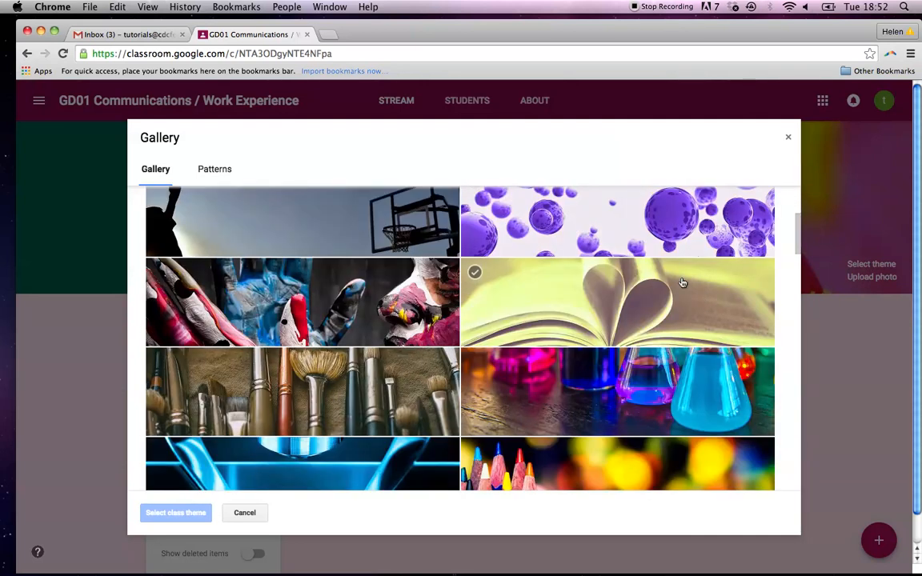
{"action": "left_click", "coordinate": [682, 283]}
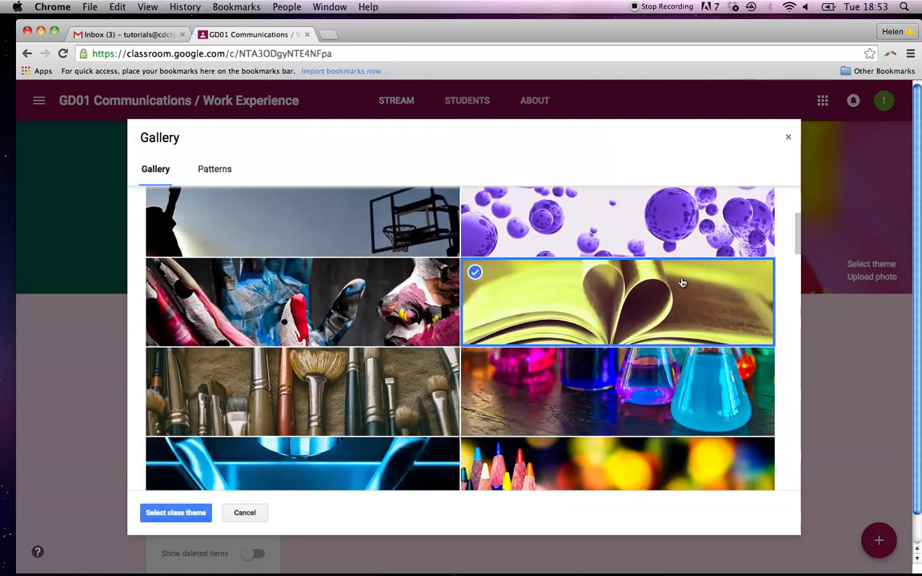
{"action": "left_click", "coordinate": [161, 517]}
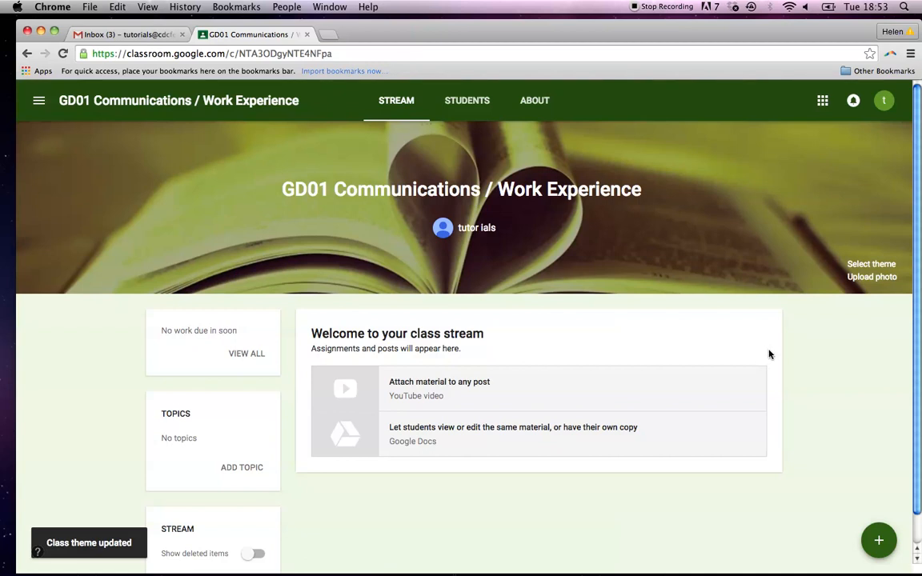
Step: Look over the class stream page and view the class's About page
{"action": "scroll", "coordinate": [769, 355], "scroll_direction": "down", "scroll_amount": 1}
{"action": "scroll", "coordinate": [769, 355], "scroll_direction": "up", "scroll_amount": 1}
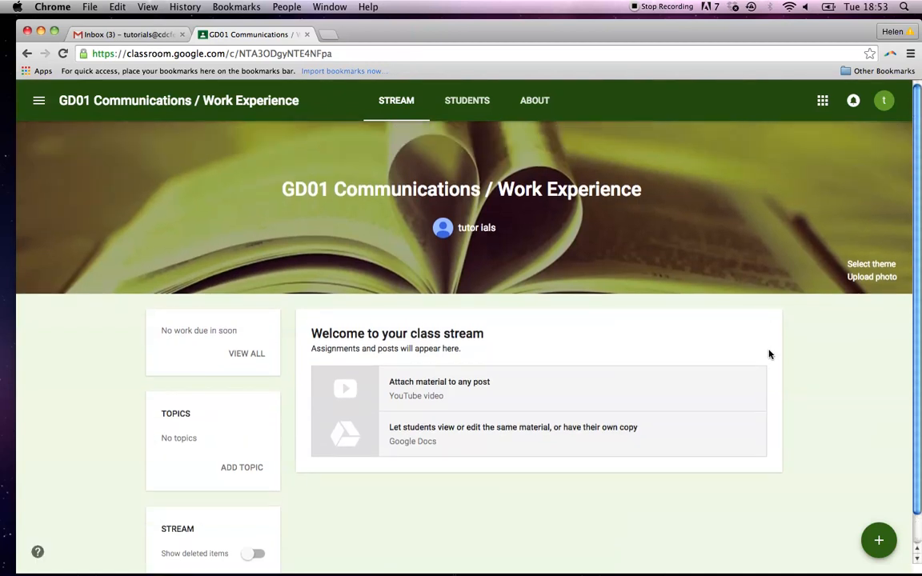
{"action": "scroll", "coordinate": [769, 354], "scroll_direction": "down", "scroll_amount": 1}
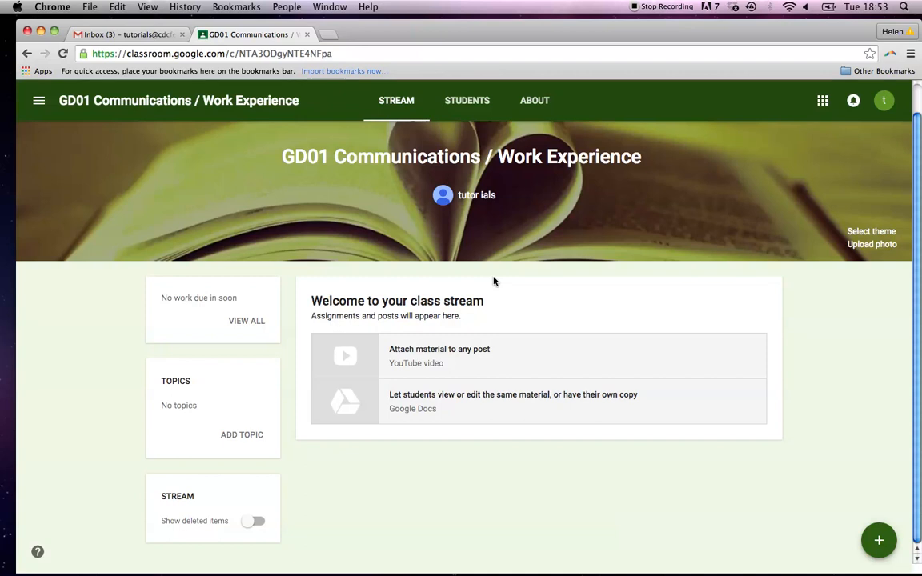
{"action": "scroll", "coordinate": [494, 280], "scroll_direction": "up", "scroll_amount": 1}
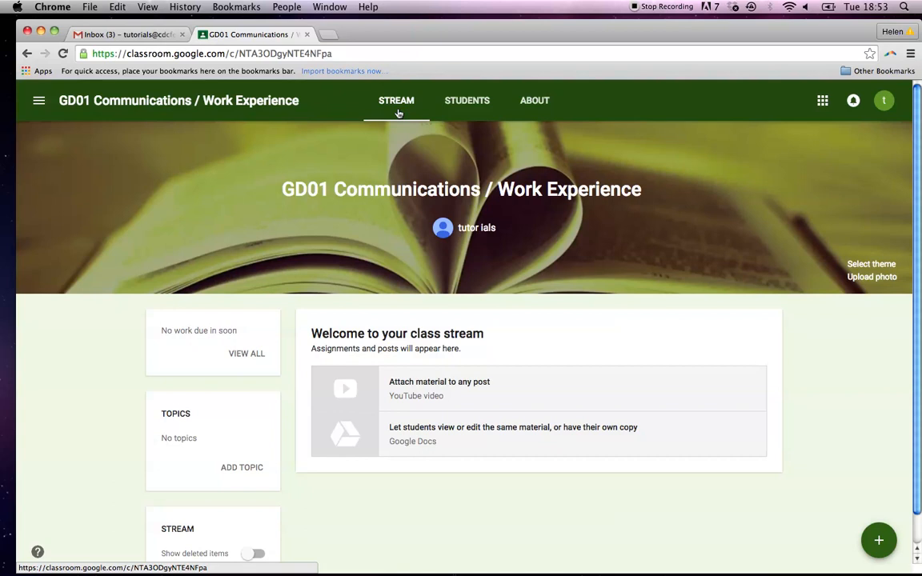
{"action": "left_click", "coordinate": [533, 101]}
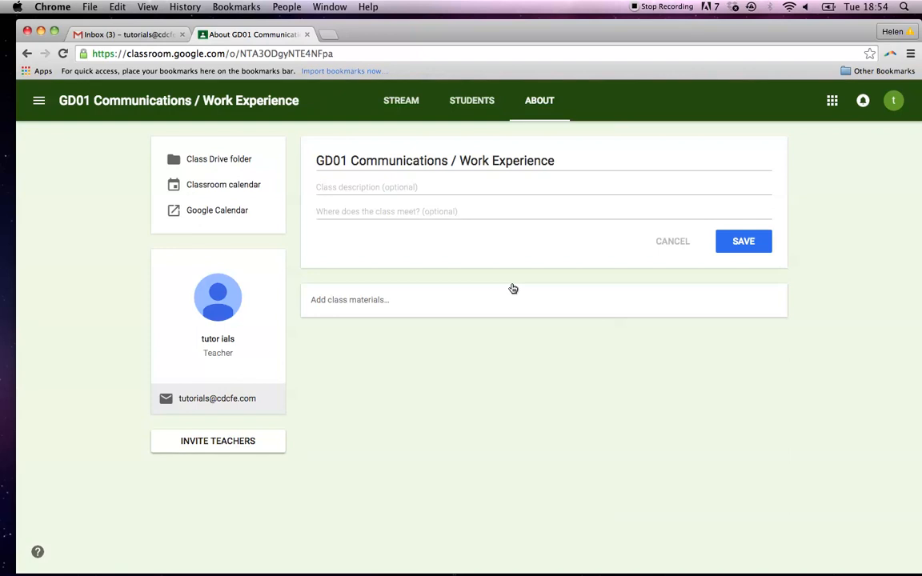
Step: Open the student invitation form for the class
{"action": "left_click", "coordinate": [469, 108]}
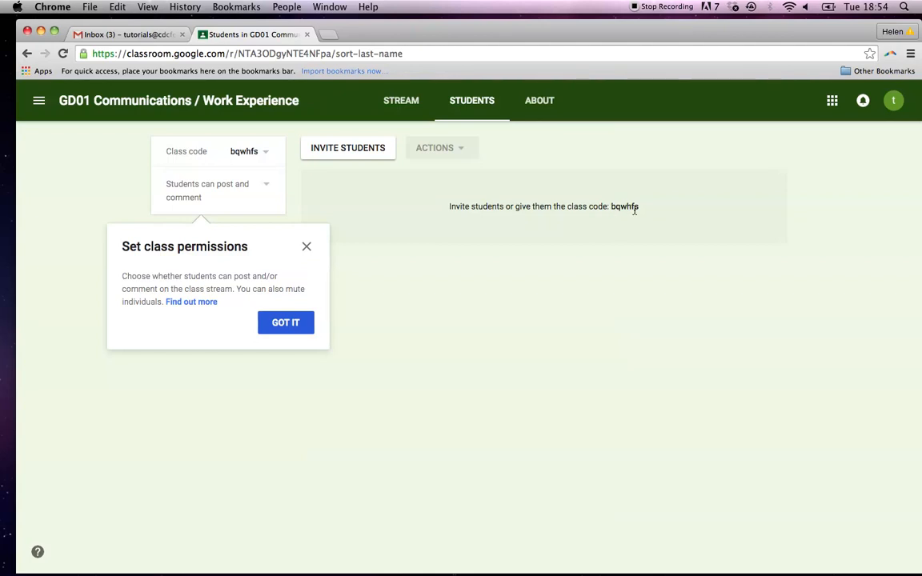
{"action": "left_click", "coordinate": [350, 156]}
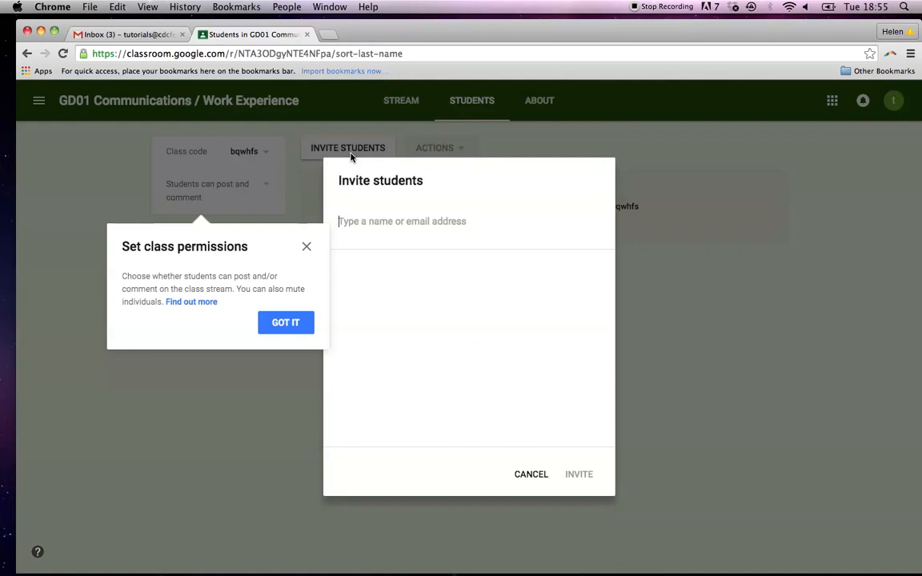
{"action": "type", "text": "hsh"}
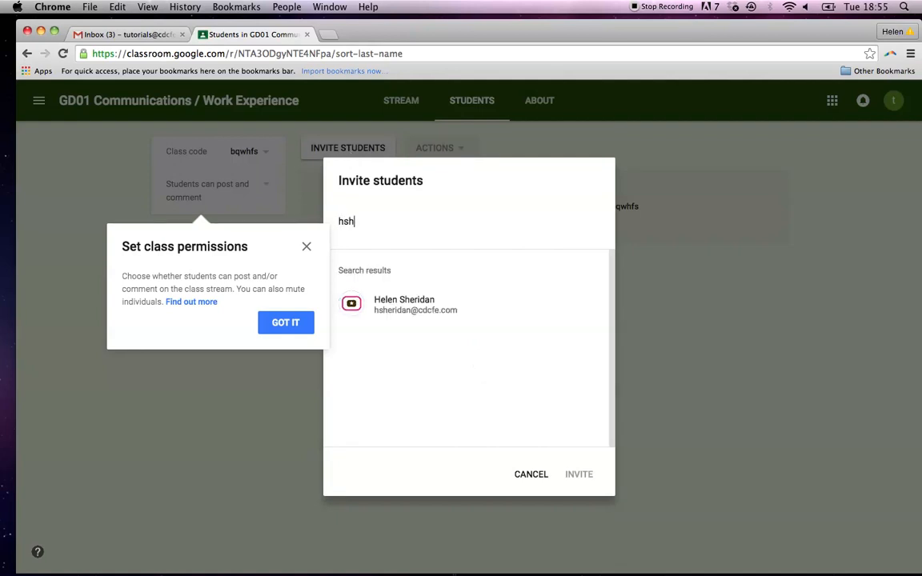
{"action": "key", "text": "BackSpace"}
{"action": "key", "text": "BackSpace"}
{"action": "key", "text": "BackSpace"}
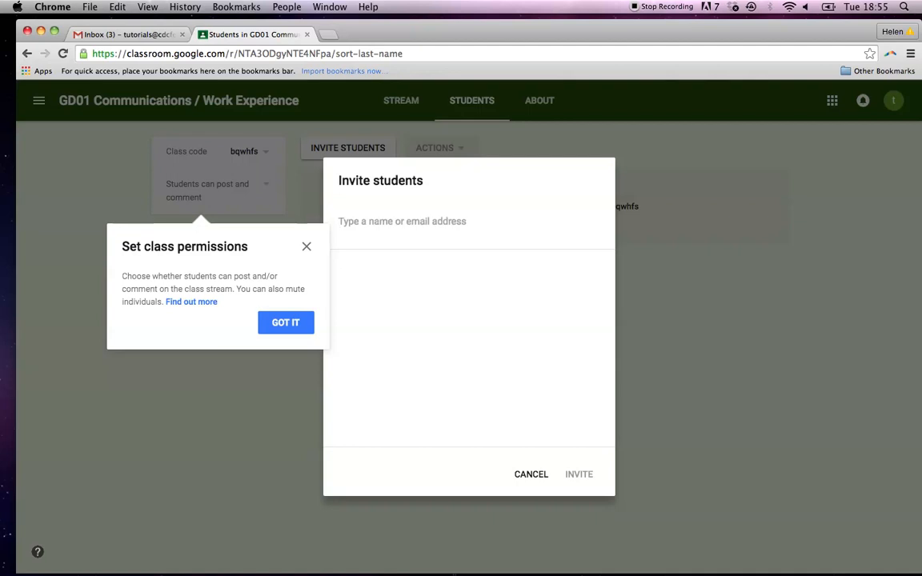
Step: Find the student by the start of their e-mail address, invite them to the class, and dismiss the class permissions hint
{"action": "type", "text": "hsh"}
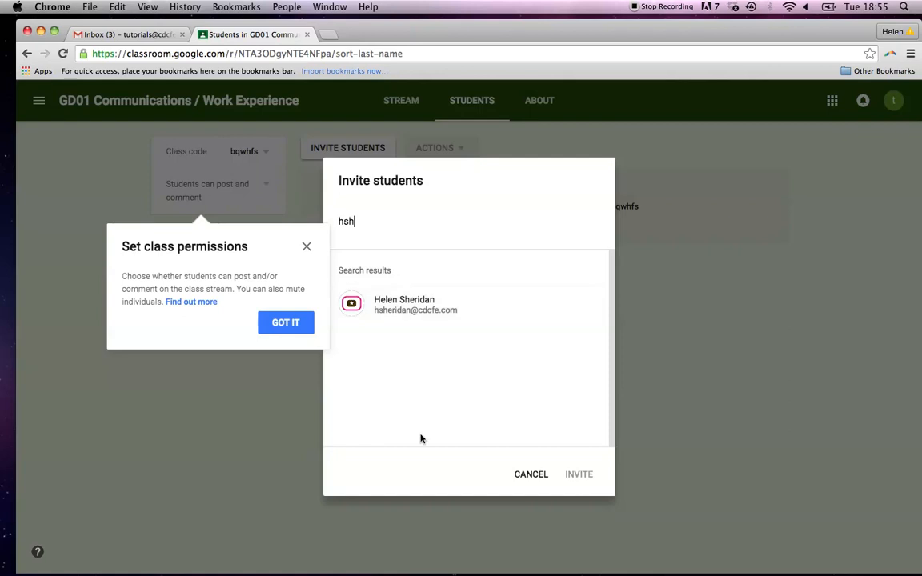
{"action": "left_click", "coordinate": [409, 309]}
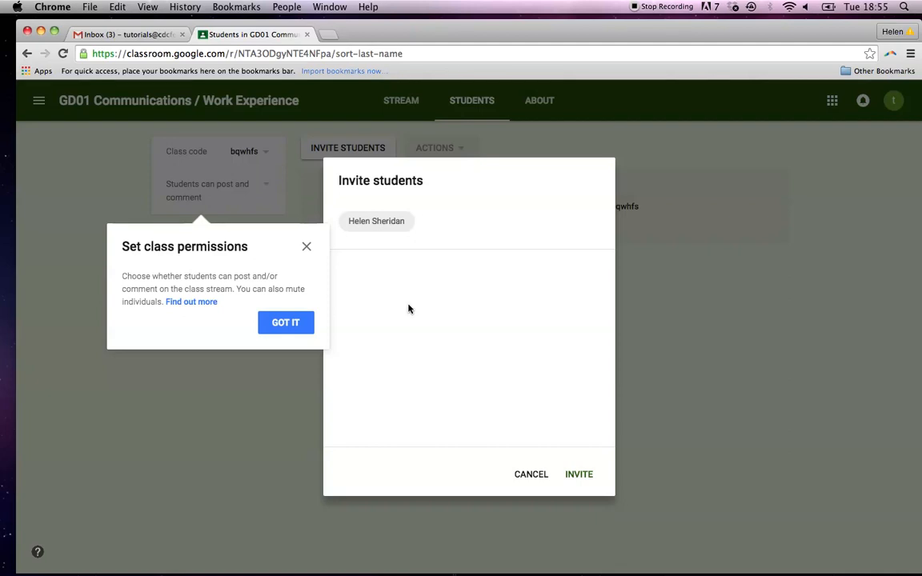
{"action": "left_click", "coordinate": [582, 475]}
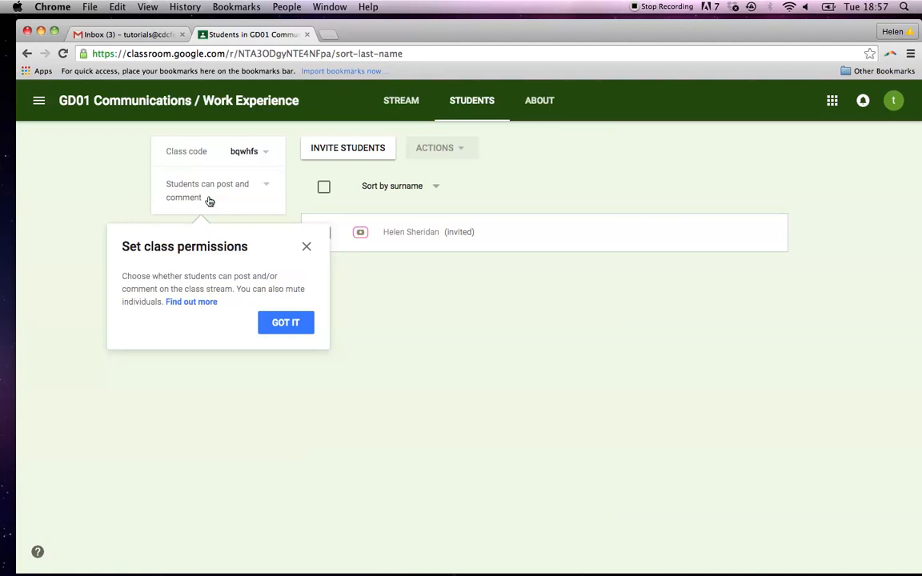
{"action": "left_click", "coordinate": [285, 324]}
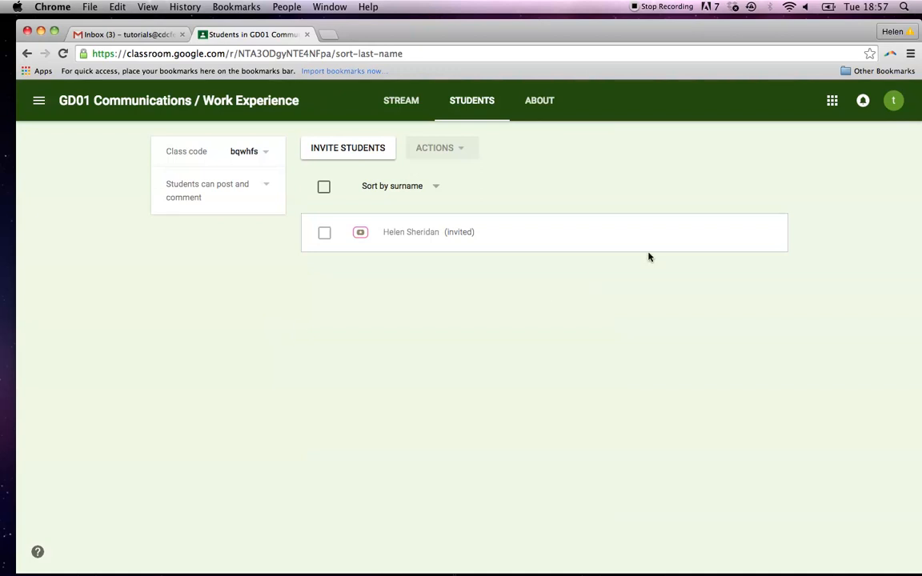
Step: Sign out of the teacher account and sign in to Classroom with the invited person's cdcfe.com account using the prefilled password
{"action": "left_click", "coordinate": [895, 102]}
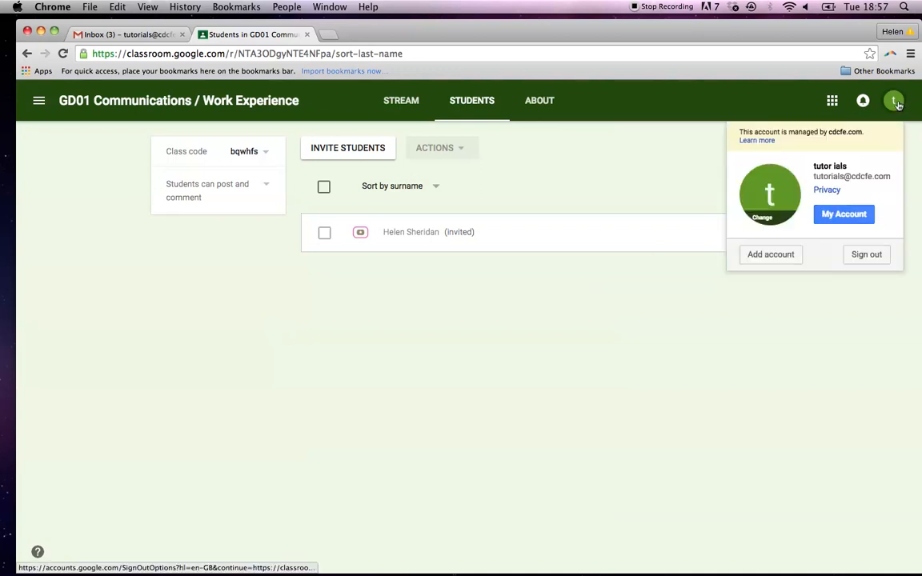
{"action": "left_click", "coordinate": [858, 257]}
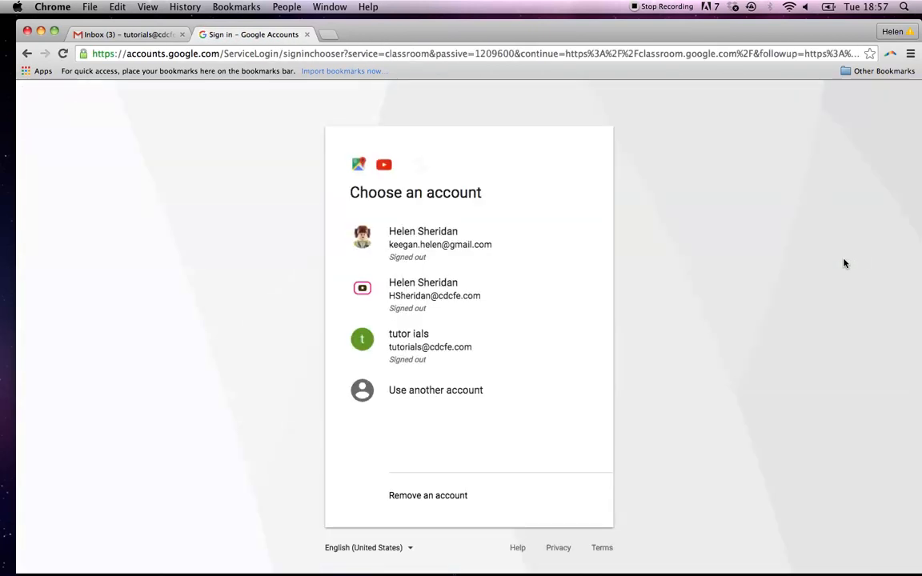
{"action": "left_click", "coordinate": [461, 296]}
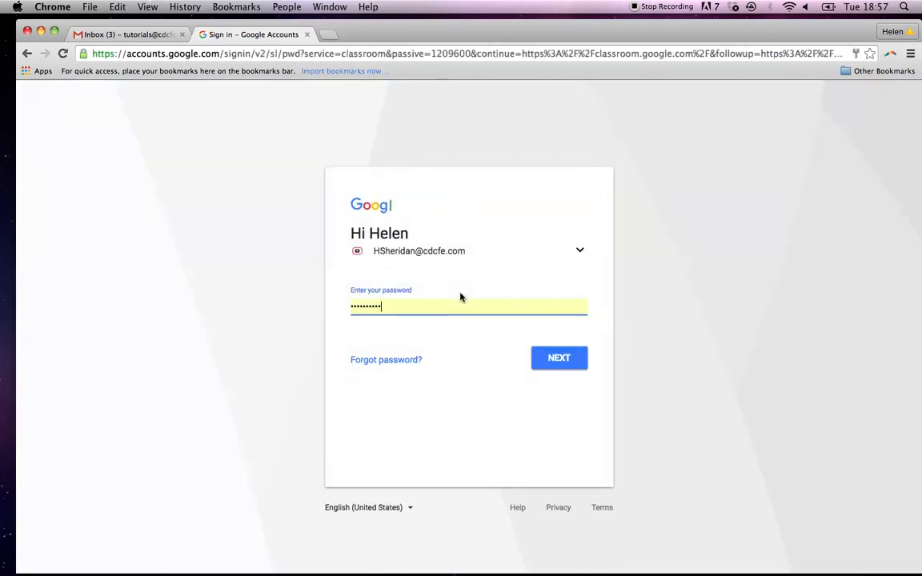
{"action": "left_click", "coordinate": [558, 358]}
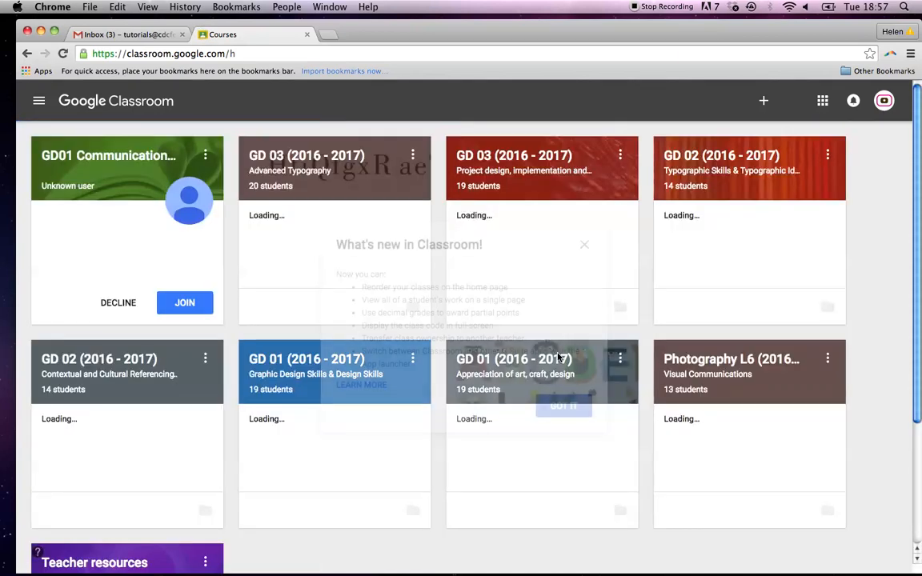
Step: Open the student's Gmail from Classroom and read the class invitation e-mail for "GD01 Communications / Work Experience"
{"action": "left_click", "coordinate": [823, 102]}
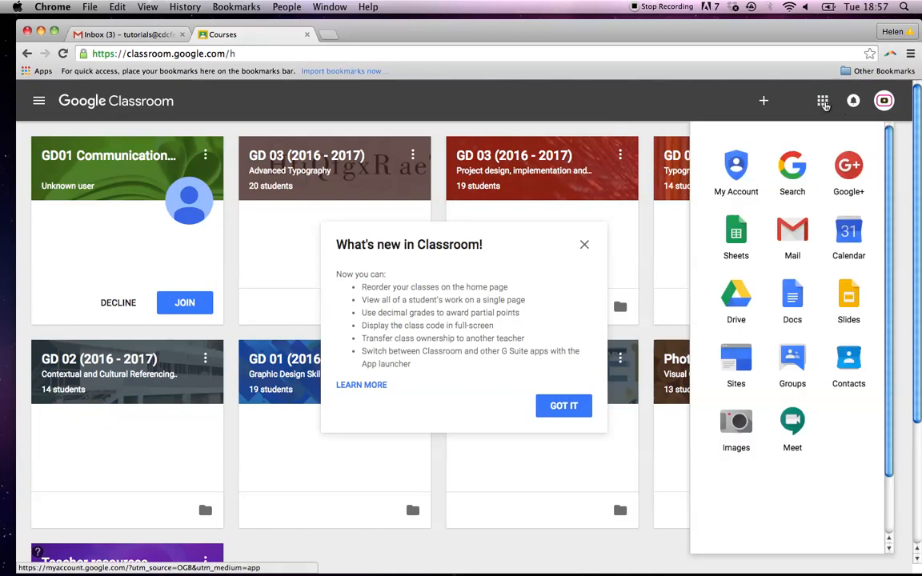
{"action": "left_click", "coordinate": [792, 231]}
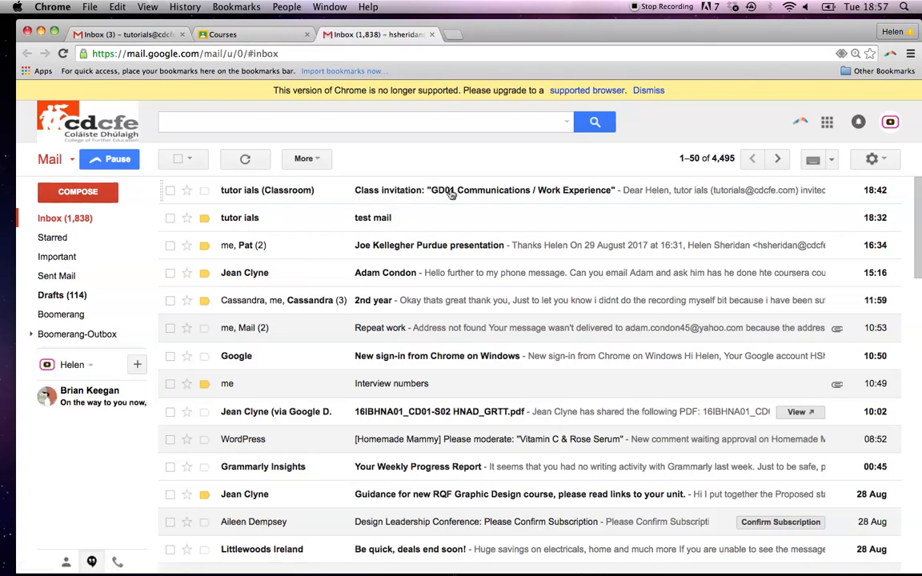
{"action": "left_click", "coordinate": [575, 190]}
{"action": "scroll", "coordinate": [535, 395], "scroll_direction": "down", "scroll_amount": 2}
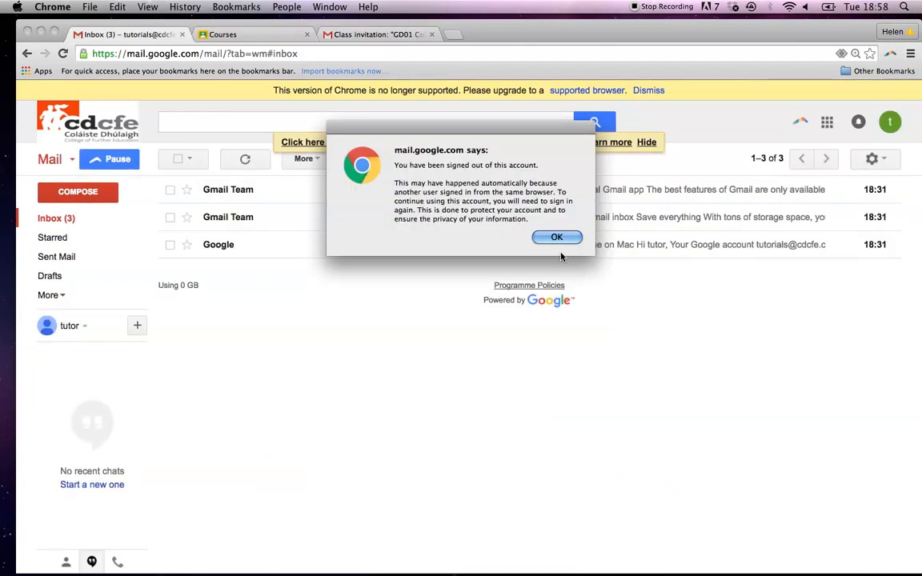
Step: Acknowledge the signed-out alert in the teacher's Gmail and sign in with the student's cdcfe.com account using the prefilled password
{"action": "left_click", "coordinate": [558, 238]}
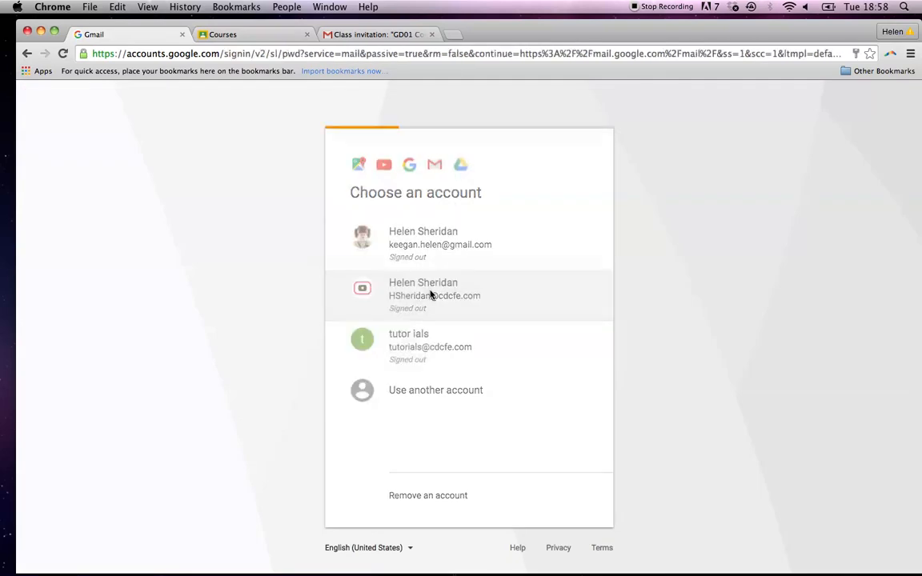
{"action": "left_click", "coordinate": [430, 295]}
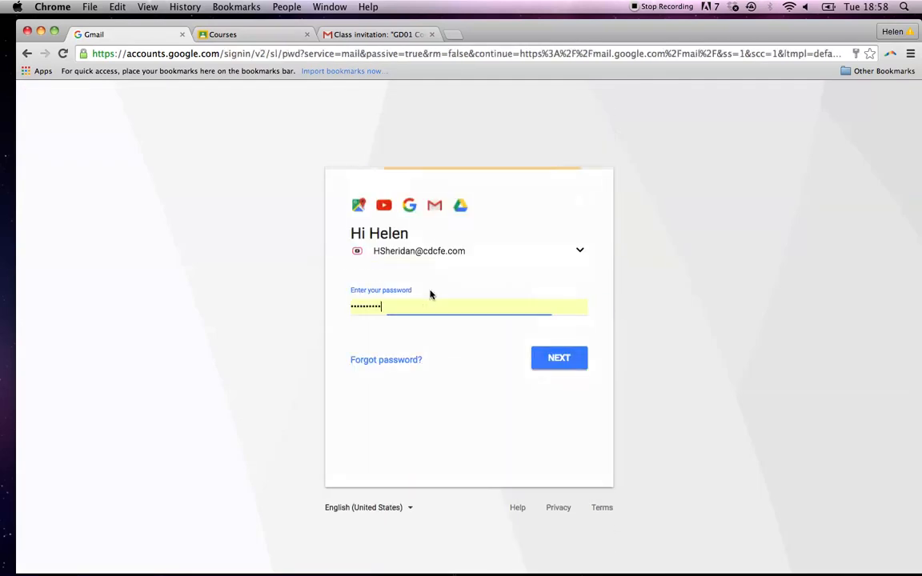
{"action": "left_click", "coordinate": [567, 365]}
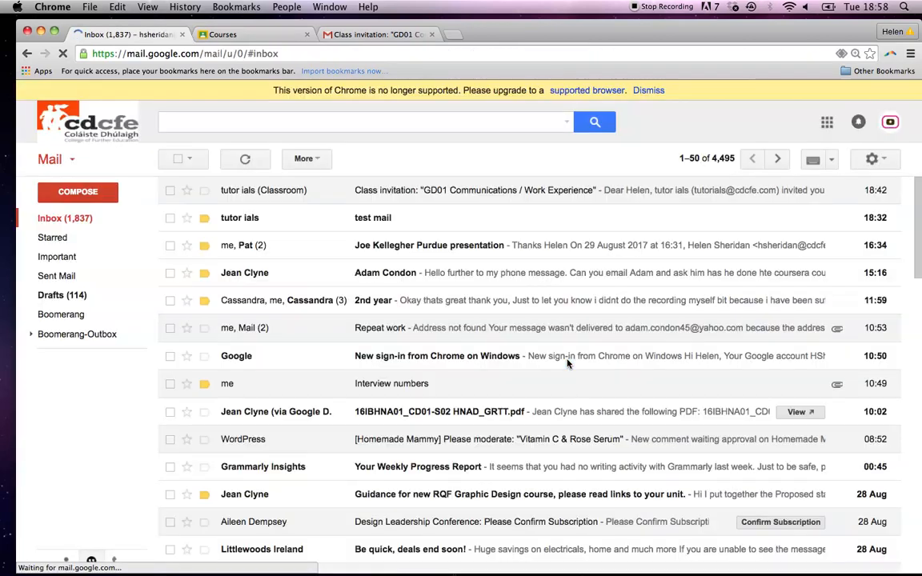
Step: Join the class from the "GD01 Communications / Work Experience" invitation e-mail and dismiss the Classroom welcome hint
{"action": "left_click", "coordinate": [500, 192]}
{"action": "scroll", "coordinate": [497, 472], "scroll_direction": "down", "scroll_amount": 2}
{"action": "scroll", "coordinate": [496, 475], "scroll_direction": "down", "scroll_amount": 1}
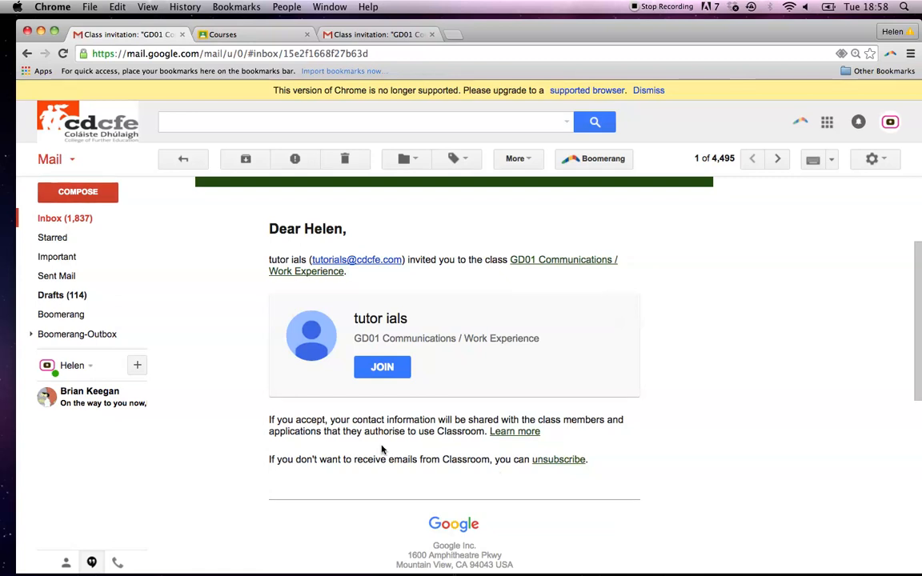
{"action": "left_click", "coordinate": [376, 368]}
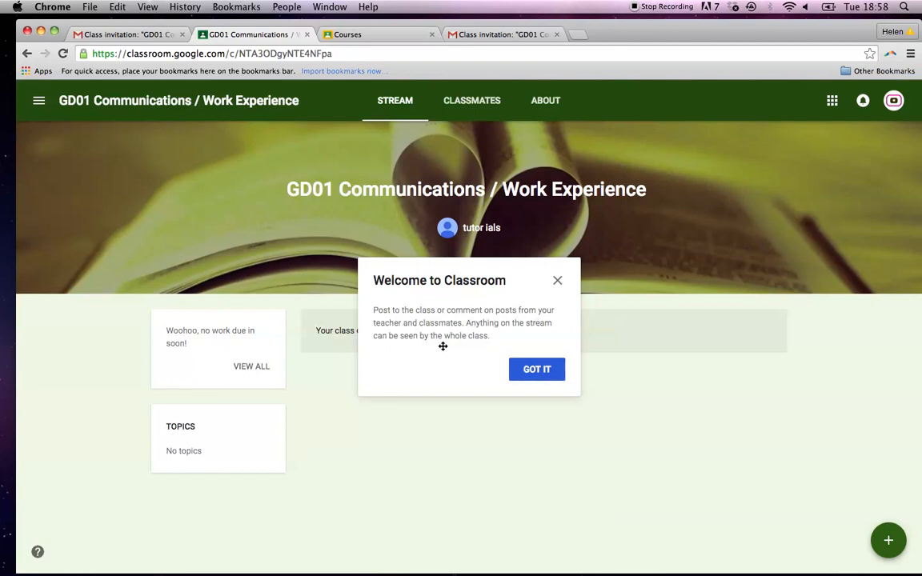
{"action": "left_click", "coordinate": [535, 371]}
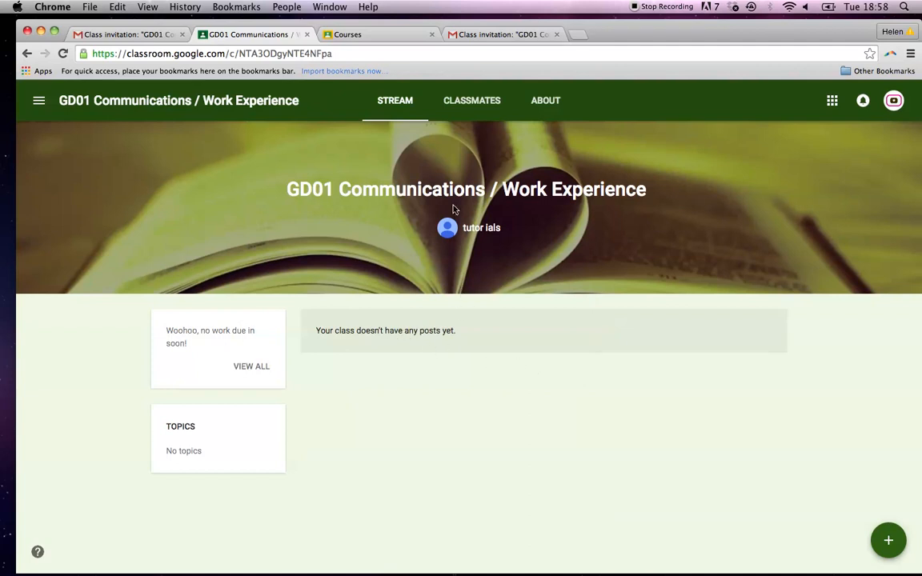
Step: View the class's Classmates and About pages as the student and return to the stream
{"action": "left_click", "coordinate": [474, 101]}
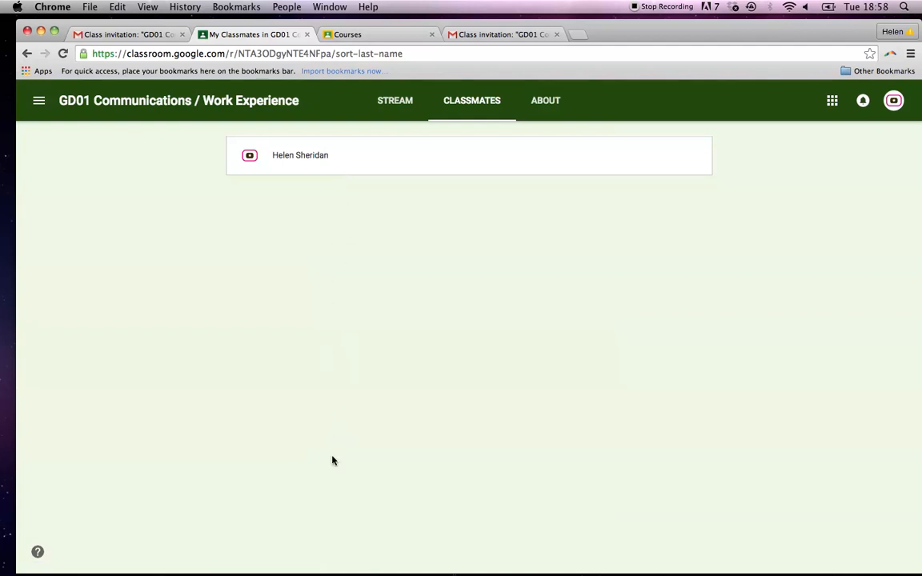
{"action": "left_click", "coordinate": [546, 101]}
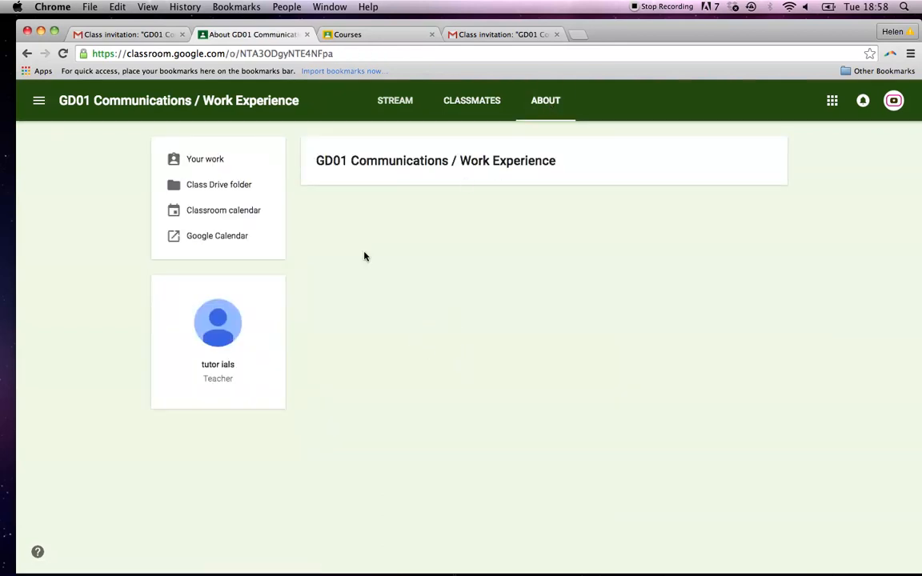
{"action": "left_click", "coordinate": [387, 103]}
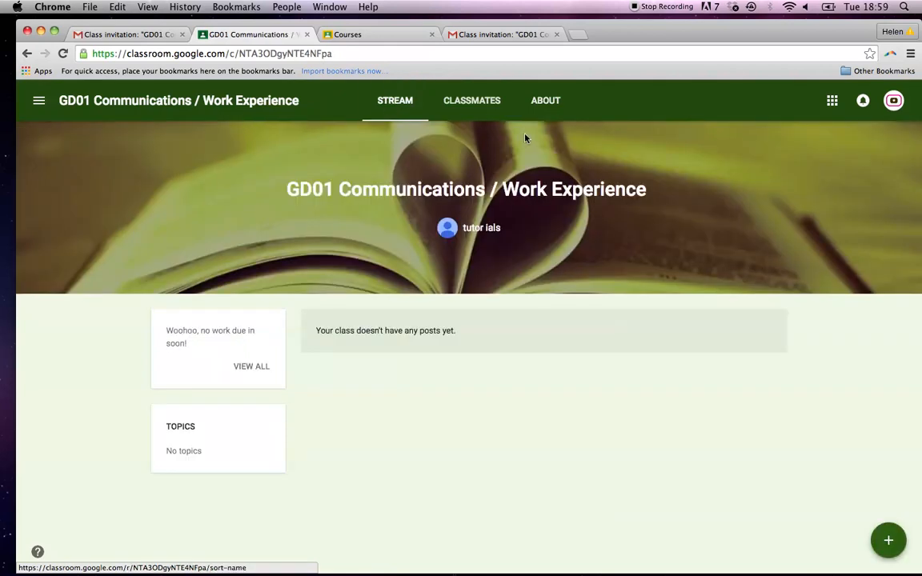
Step: Sign out of the student account and sign in with the teacher account's password, skipping the recovery options and declining to save the password
{"action": "left_click", "coordinate": [901, 104]}
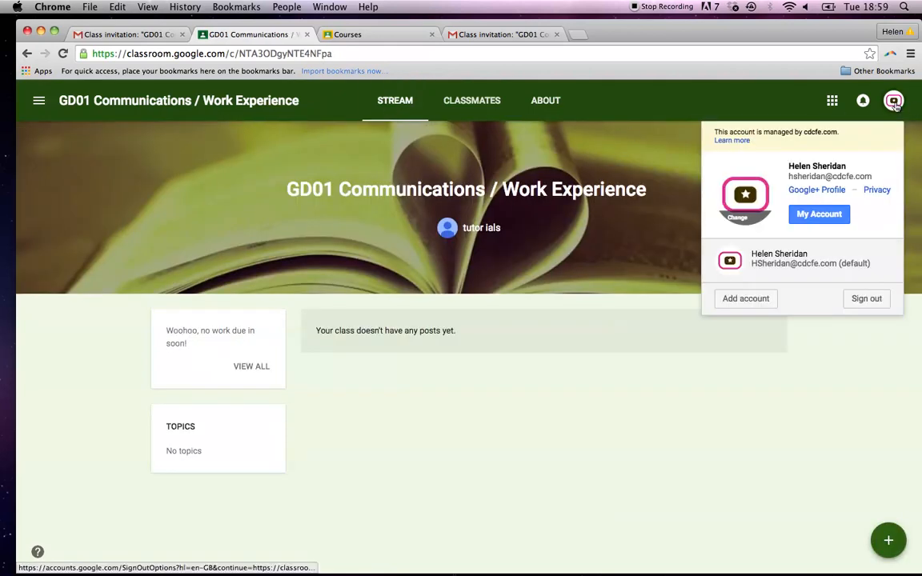
{"action": "left_click", "coordinate": [866, 299]}
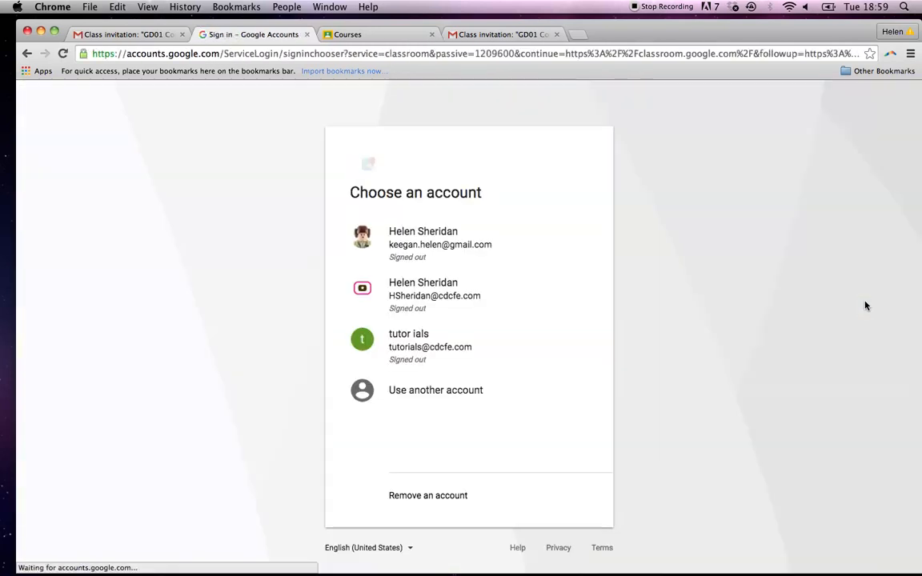
{"action": "left_click", "coordinate": [439, 357]}
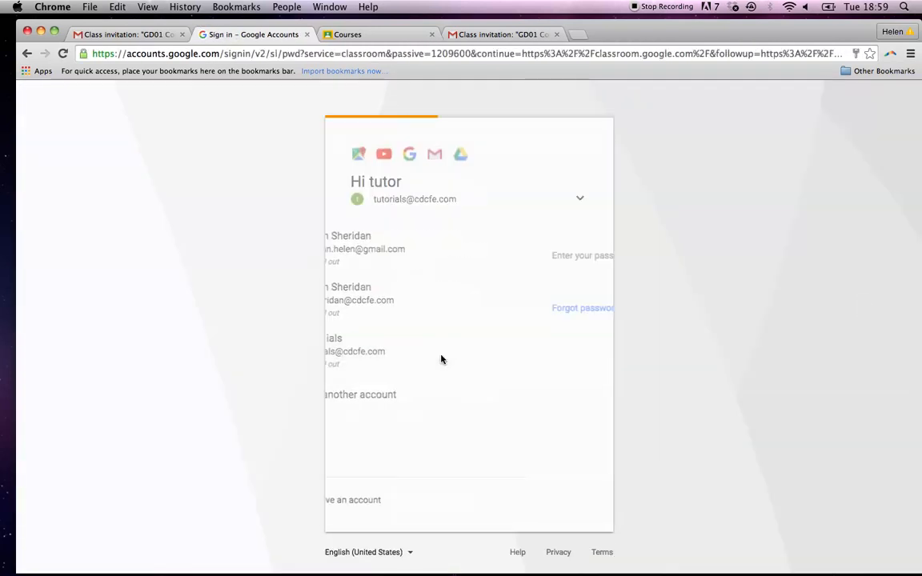
{"action": "type", "text": "••••••••"}
{"action": "key", "text": "Return"}
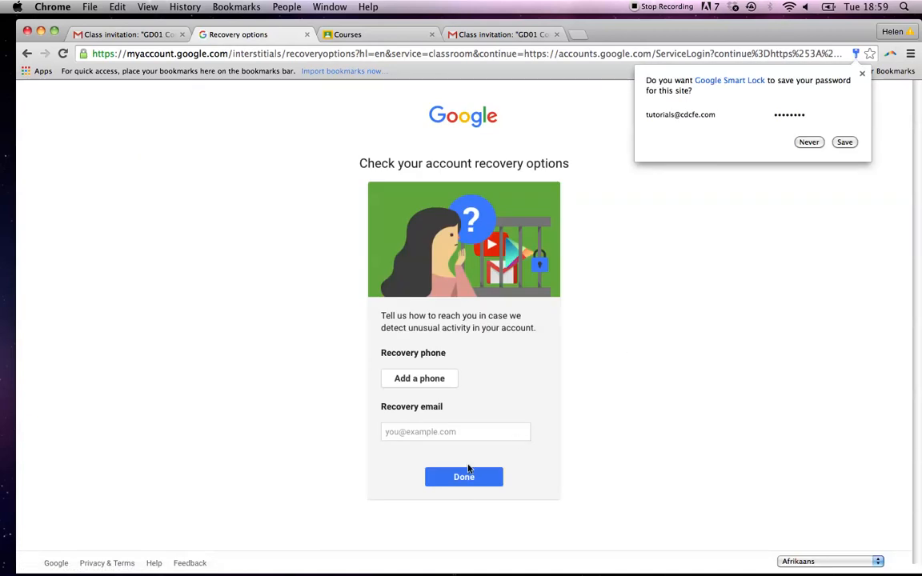
{"action": "left_click", "coordinate": [466, 476]}
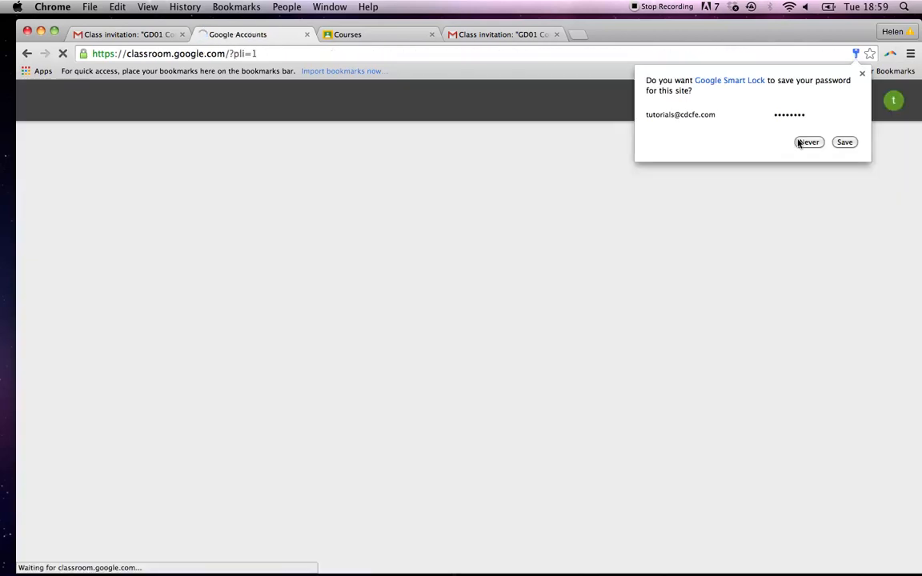
{"action": "left_click", "coordinate": [807, 142]}
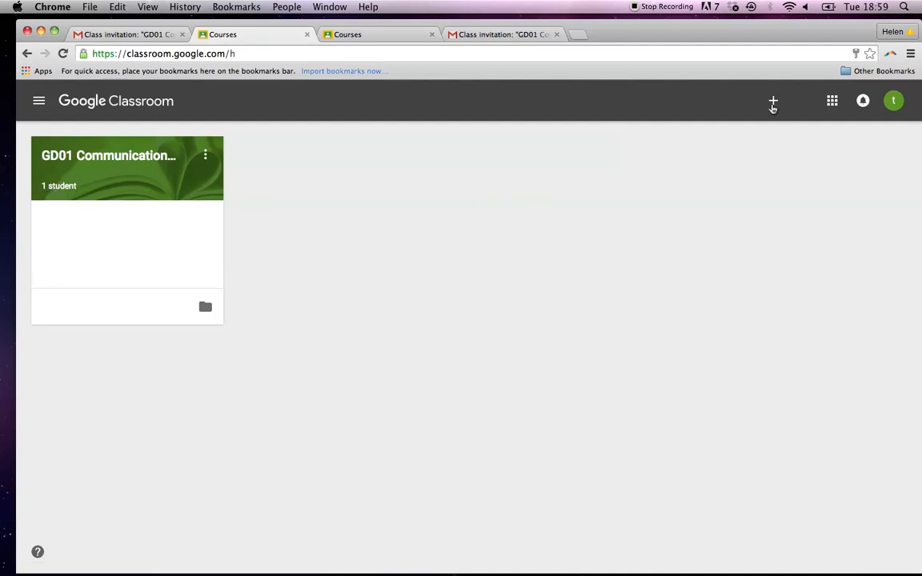
Step: Create a class named "GD01 Design Skills" and dismiss the hint about communicating with the class
{"action": "left_click", "coordinate": [774, 104]}
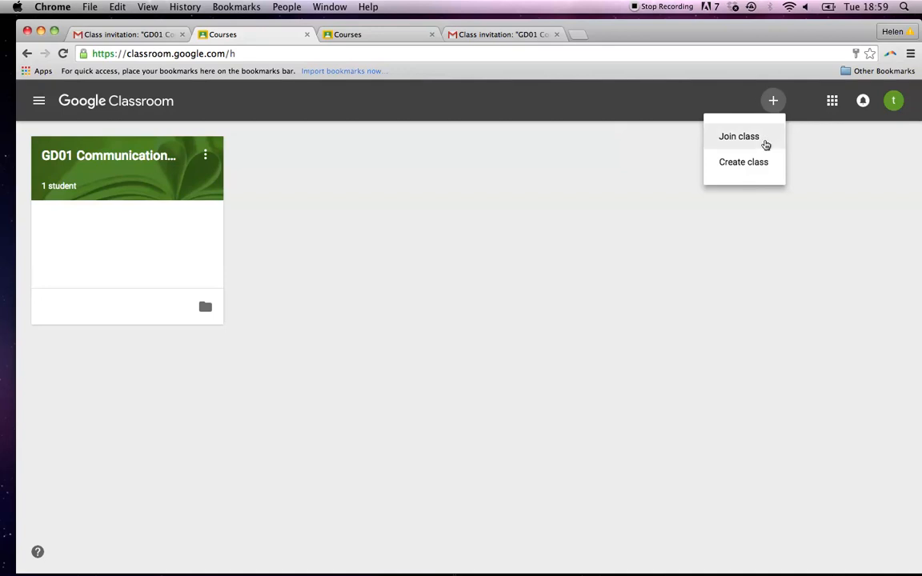
{"action": "left_click", "coordinate": [757, 164]}
{"action": "type", "text": "GD01 Des"}
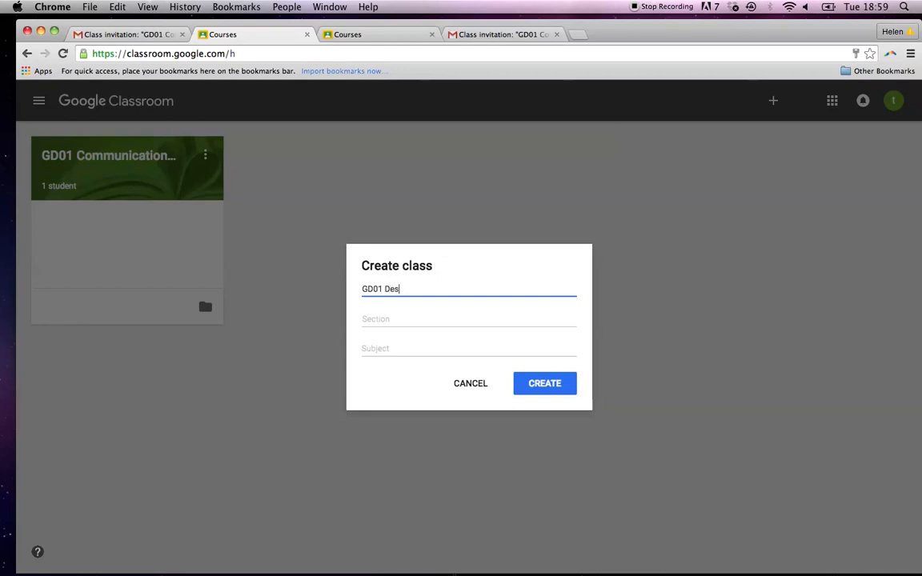
{"action": "type", "text": "ign Skills"}
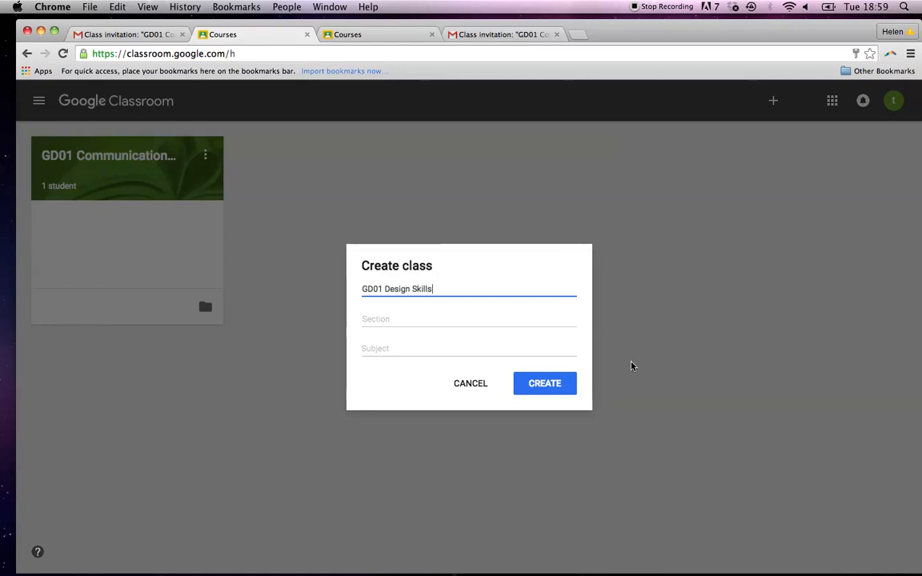
{"action": "left_click", "coordinate": [545, 385]}
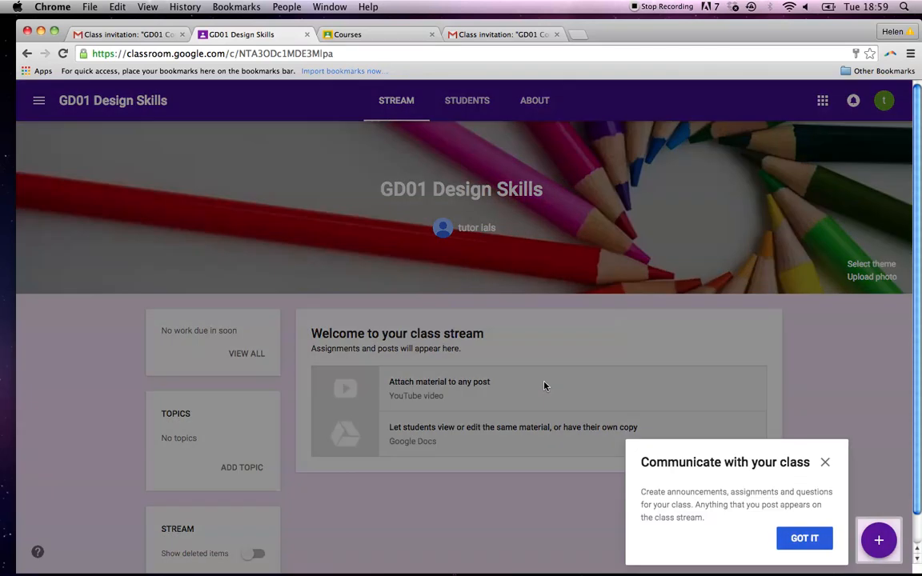
{"action": "left_click", "coordinate": [825, 463]}
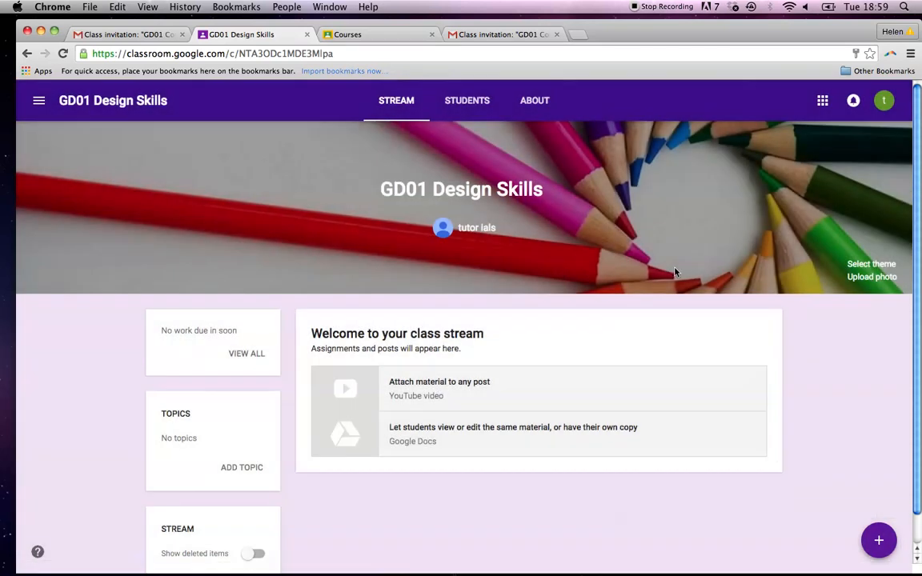
Step: Open the student invitation form for GD01 Design Skills, try searches by the start of the student's e-mail and by "gd01", and clear them
{"action": "left_click", "coordinate": [472, 104]}
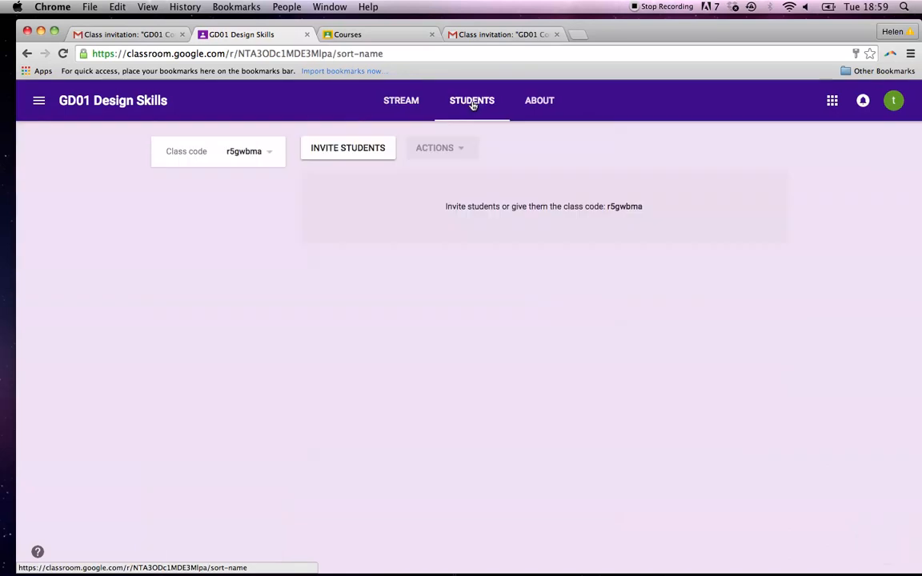
{"action": "left_click", "coordinate": [360, 150]}
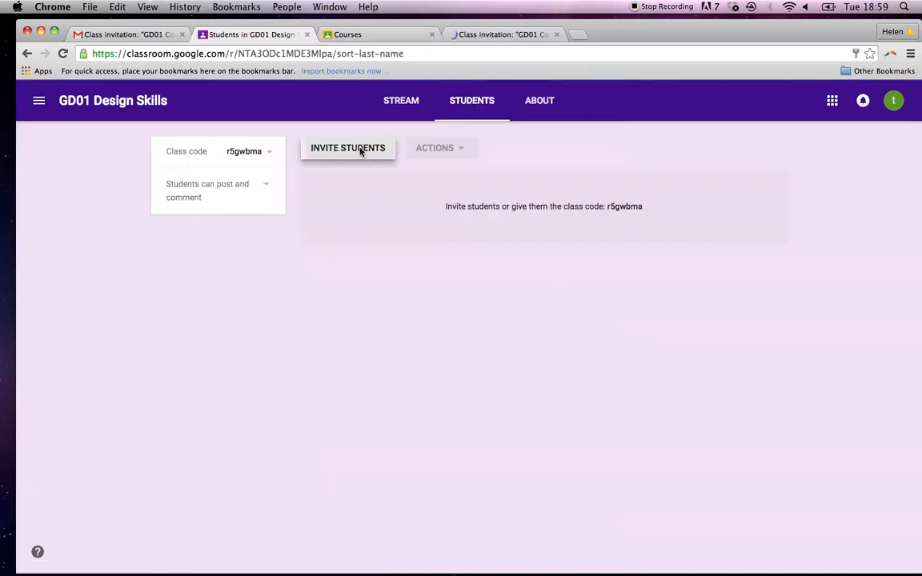
{"action": "type", "text": "hsh"}
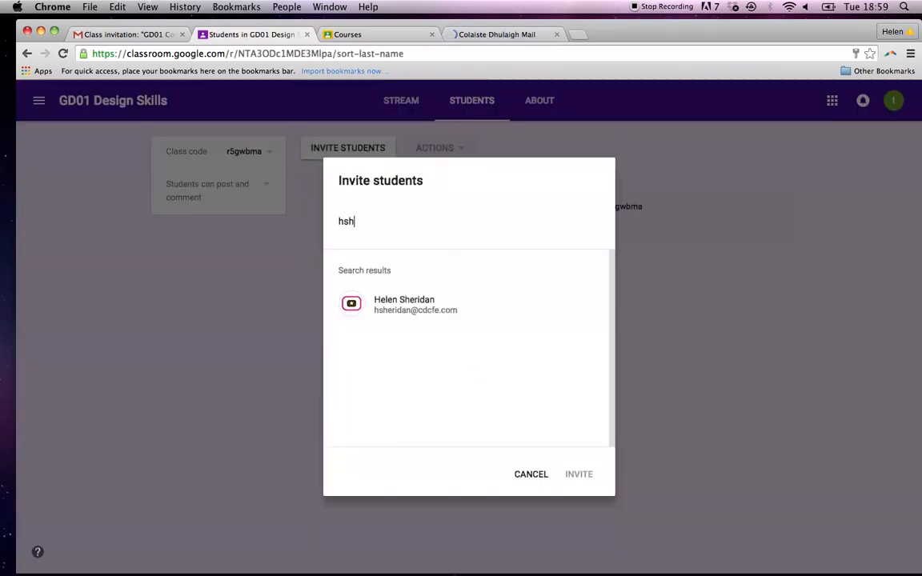
{"action": "key", "text": "BackSpace"}
{"action": "key", "text": "BackSpace"}
{"action": "key", "text": "BackSpace"}
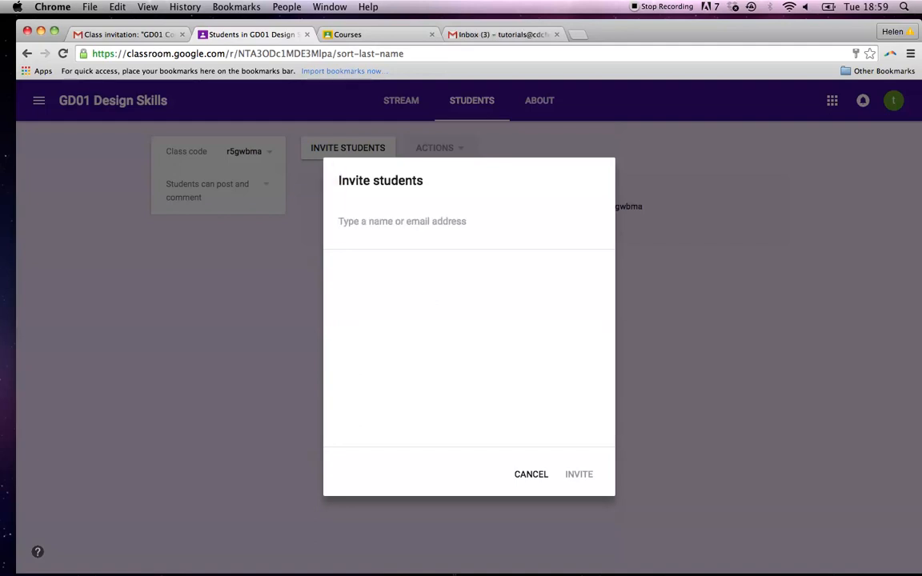
{"action": "type", "text": "gd"}
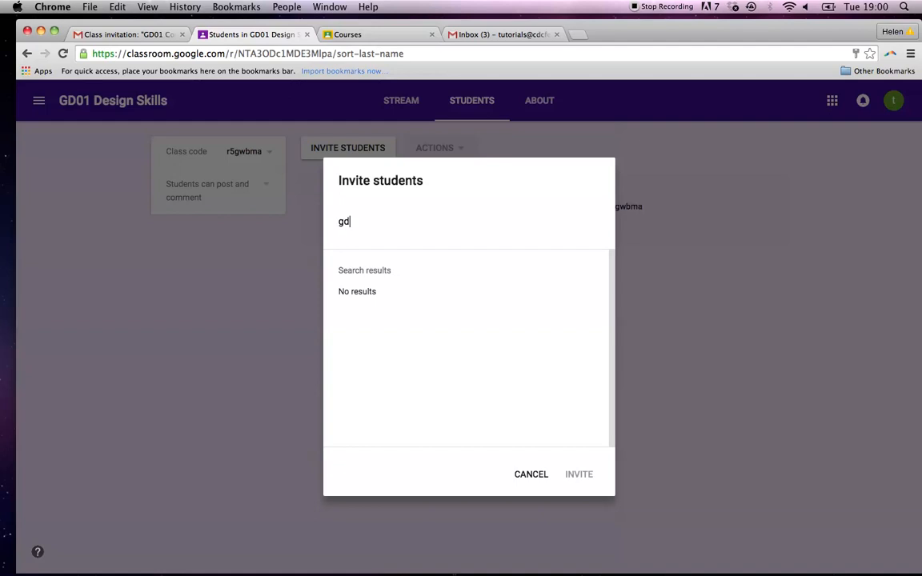
{"action": "type", "text": "01"}
{"action": "key", "text": "BackSpace"}
{"action": "key", "text": "BackSpace"}
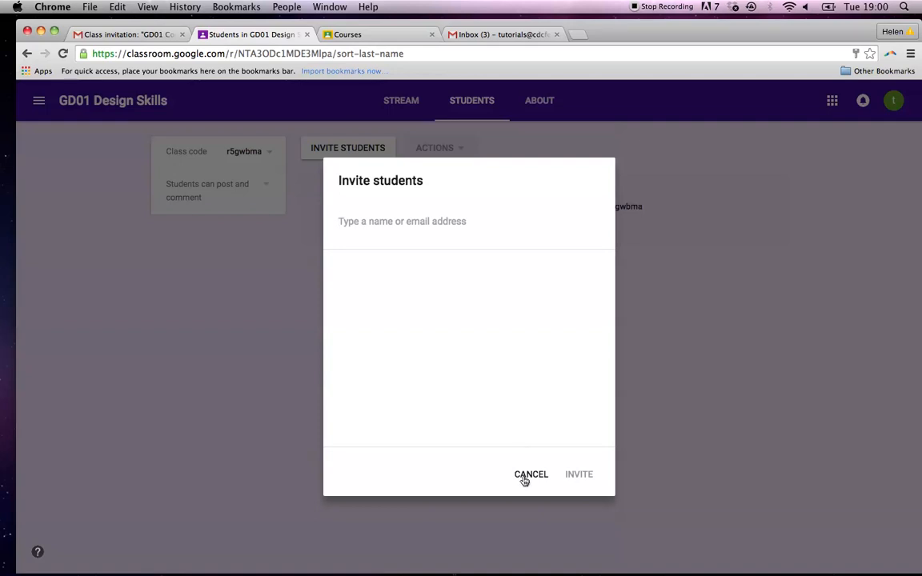
Step: Look up the student by the start of their e-mail address, and clear away the Gmail signed-out alert and the student account's leftover Classroom tab
{"action": "type", "text": "he"}
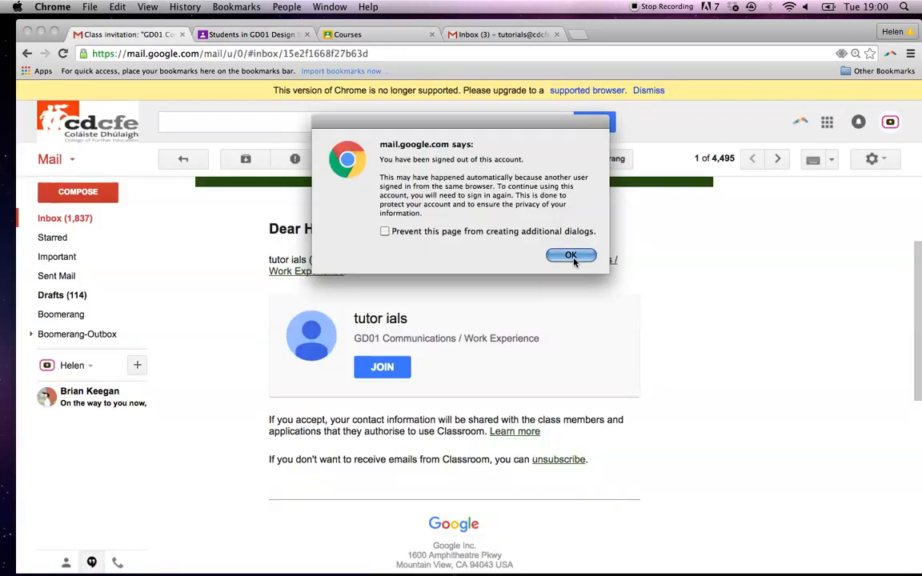
{"action": "left_click", "coordinate": [572, 258]}
{"action": "left_click", "coordinate": [352, 35]}
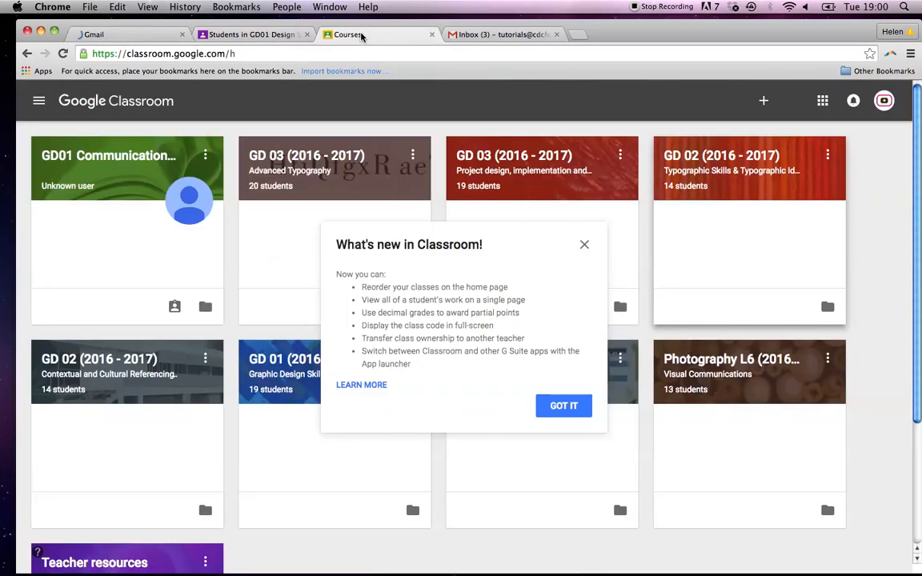
{"action": "left_click", "coordinate": [584, 244]}
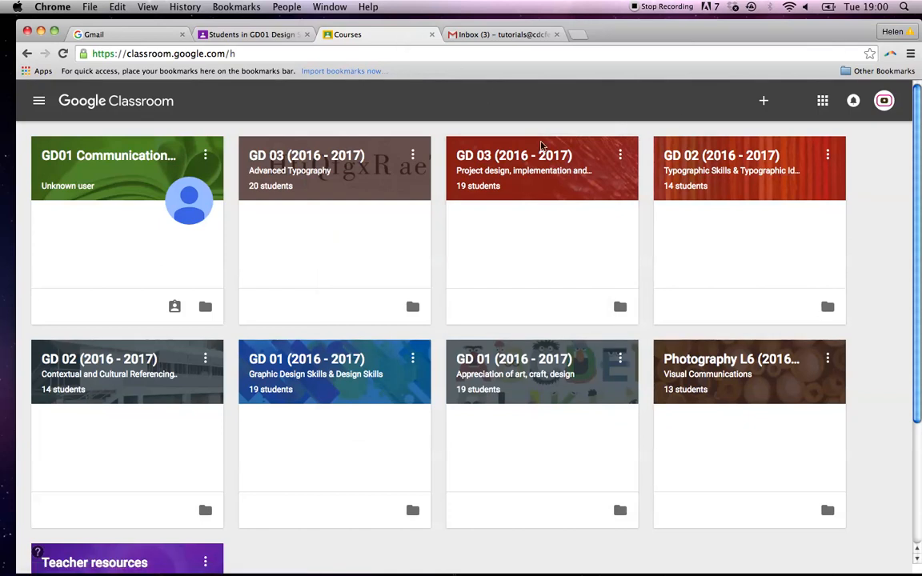
{"action": "left_click", "coordinate": [433, 34]}
{"action": "left_click", "coordinate": [281, 35]}
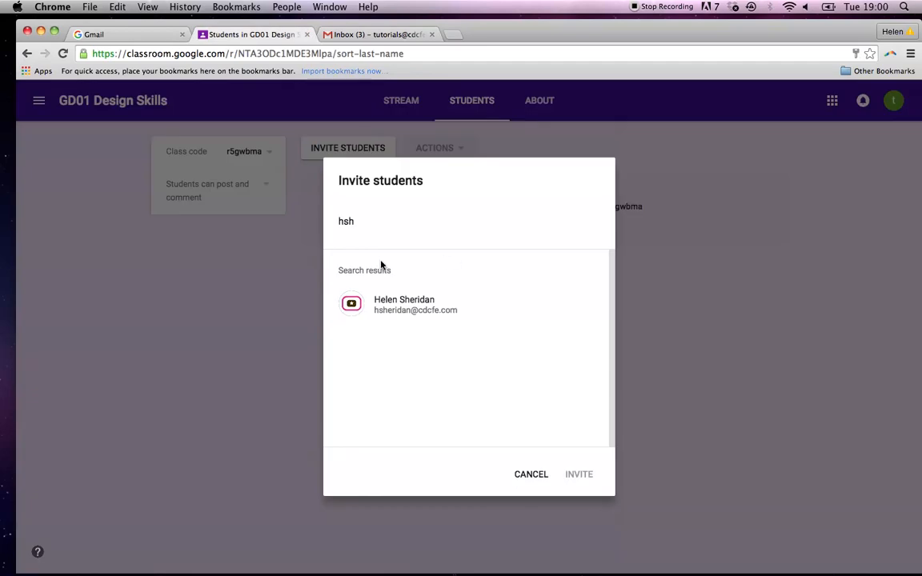
Step: Select the matching student in the search results and try to invite them to GD01 Design Skills
{"action": "left_click", "coordinate": [386, 305]}
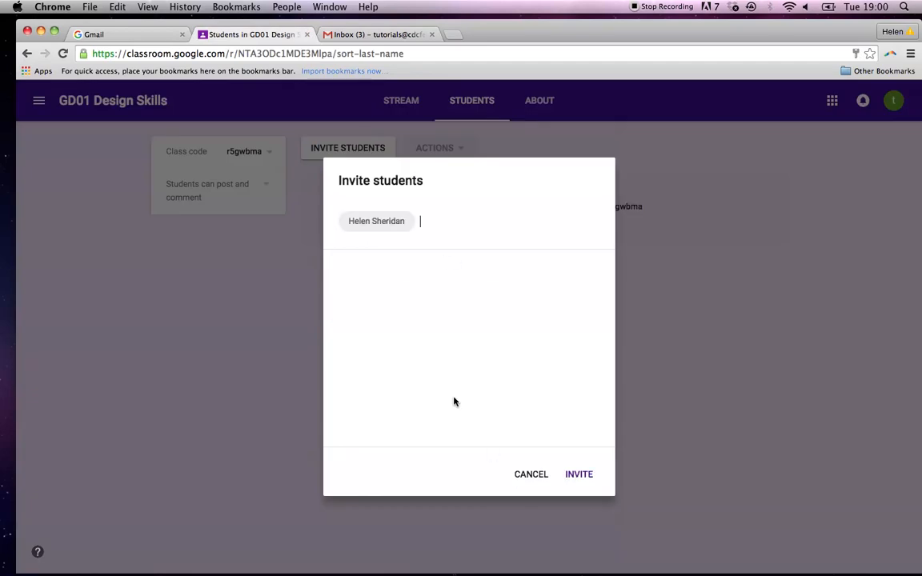
{"action": "left_click", "coordinate": [578, 474]}
{"action": "left_click", "coordinate": [586, 476]}
{"action": "left_click", "coordinate": [586, 477]}
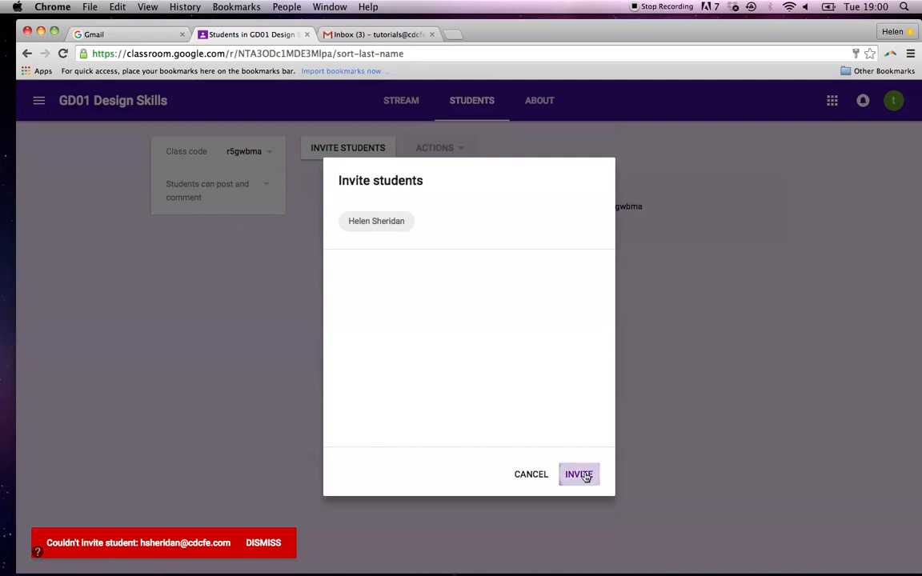
Step: Restart the student invitation for GD01 Design Skills, try inviting the same student from a search by e-mail start, and cancel the form
{"action": "left_click", "coordinate": [526, 478]}
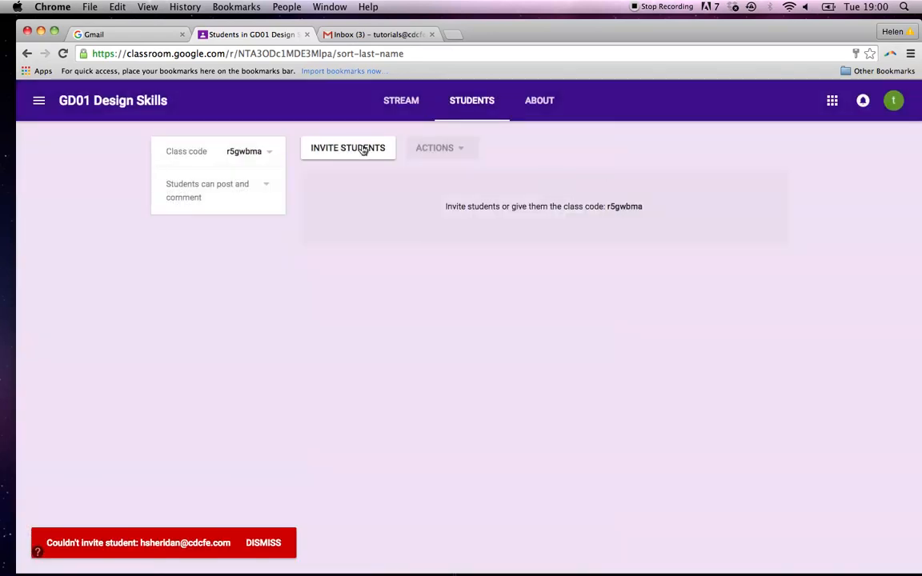
{"action": "left_click", "coordinate": [364, 150]}
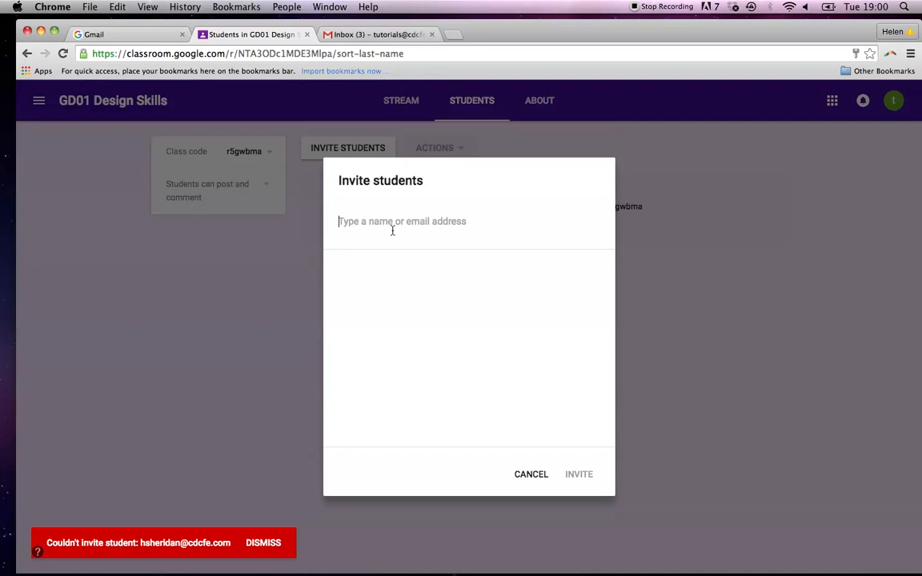
{"action": "type", "text": "hel"}
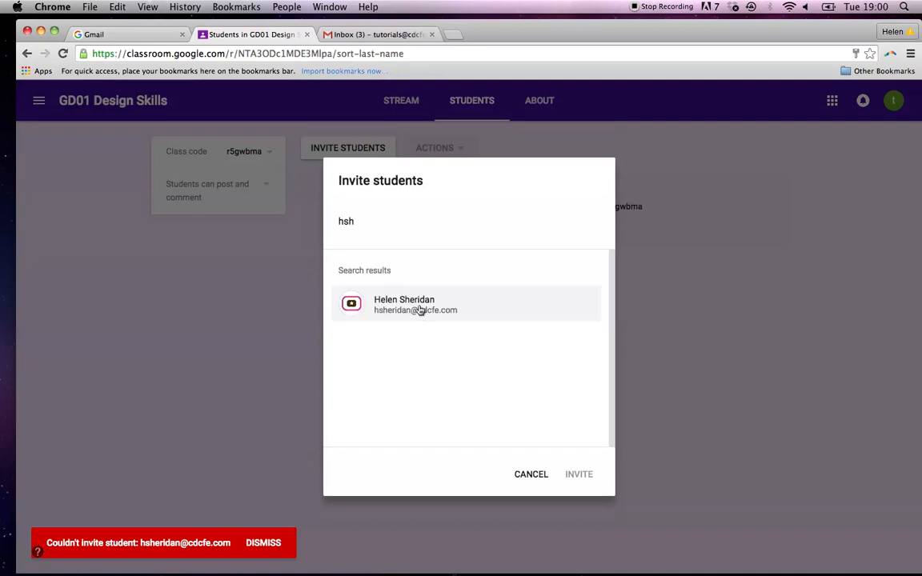
{"action": "left_click", "coordinate": [420, 311]}
{"action": "left_click", "coordinate": [581, 476]}
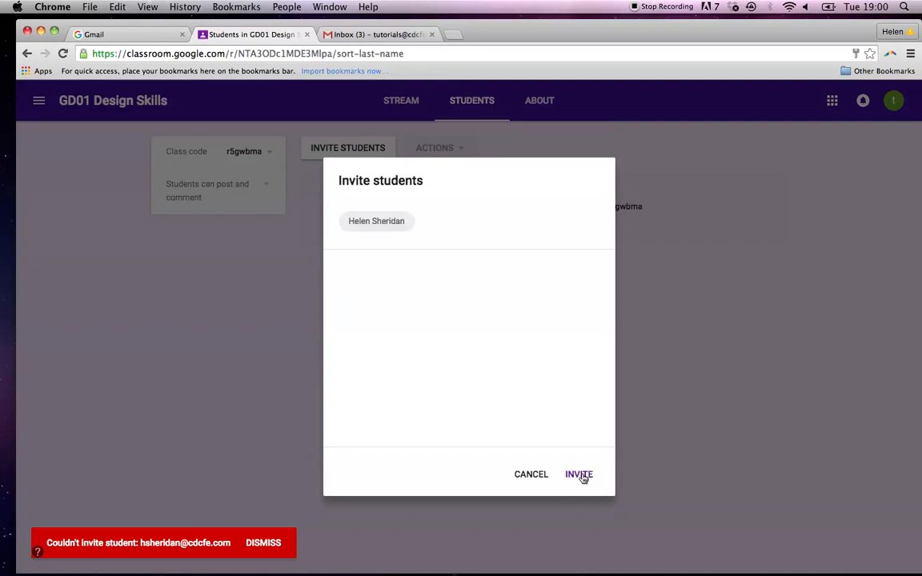
{"action": "left_click", "coordinate": [532, 475]}
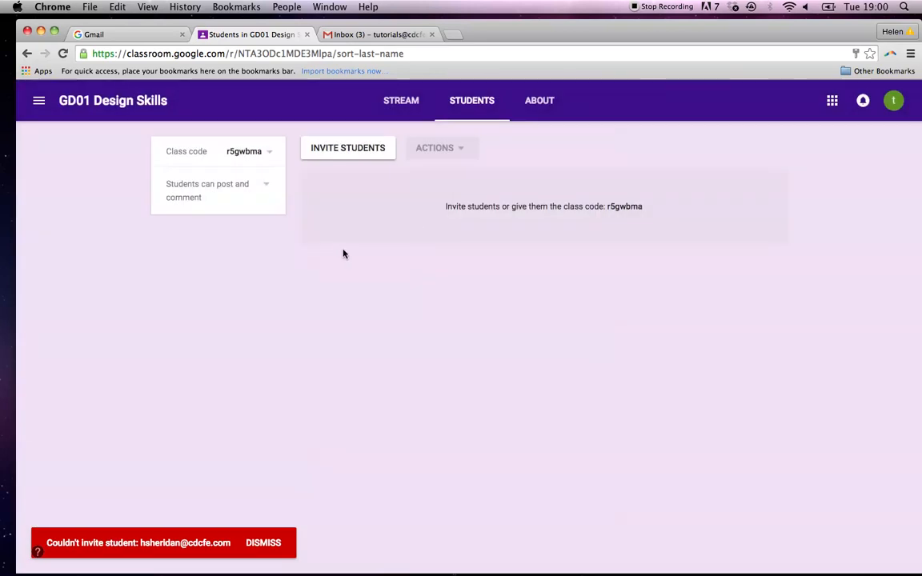
Step: Switch to the GD01 Communications / Work Experience class and view its stream
{"action": "left_click", "coordinate": [39, 100]}
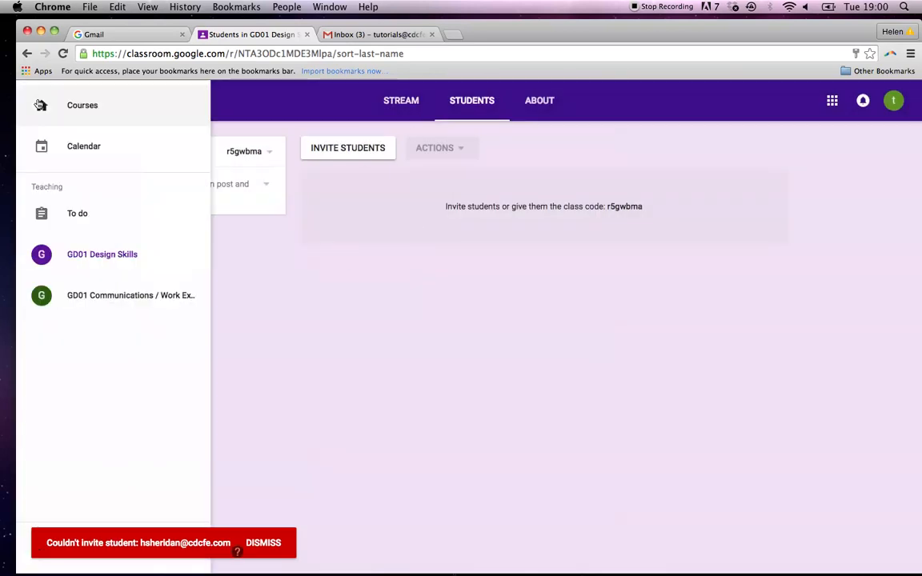
{"action": "left_click", "coordinate": [96, 296]}
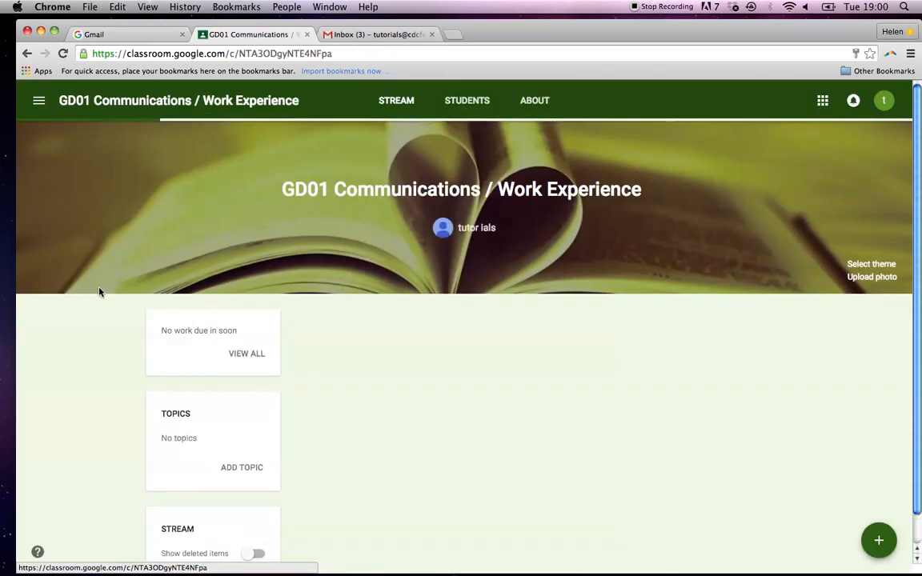
{"action": "scroll", "coordinate": [469, 279], "scroll_direction": "down", "scroll_amount": 1}
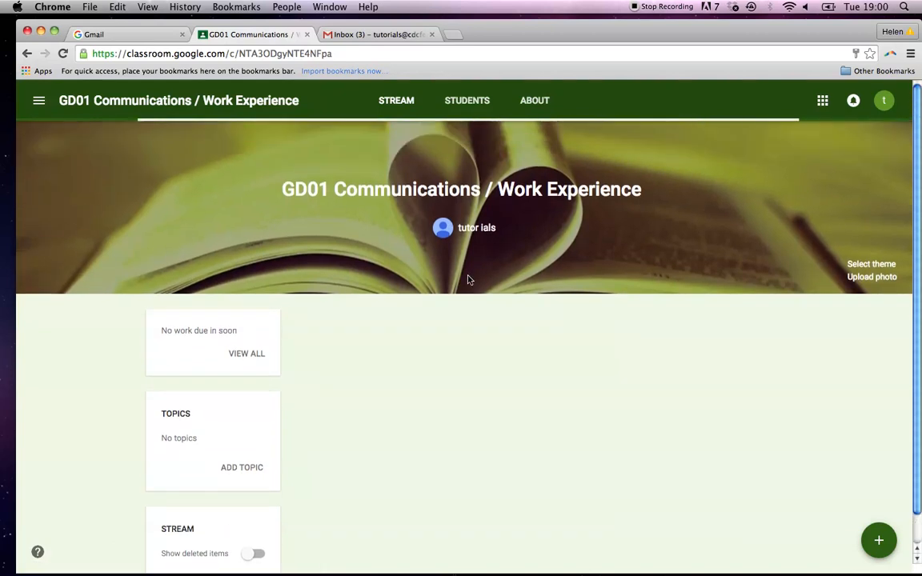